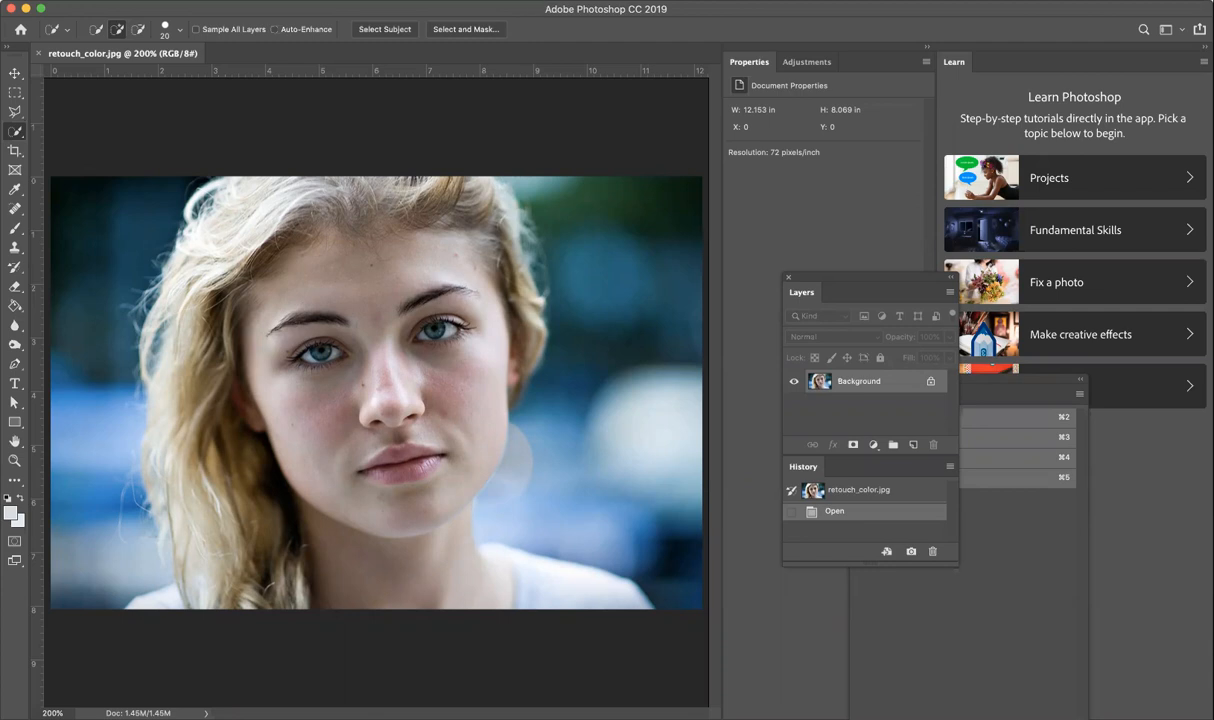
# Step: Save the image in Photoshop format, prefixing the file name retouch_color with the person's name and an underscore
pyautogui.click(106, 2)
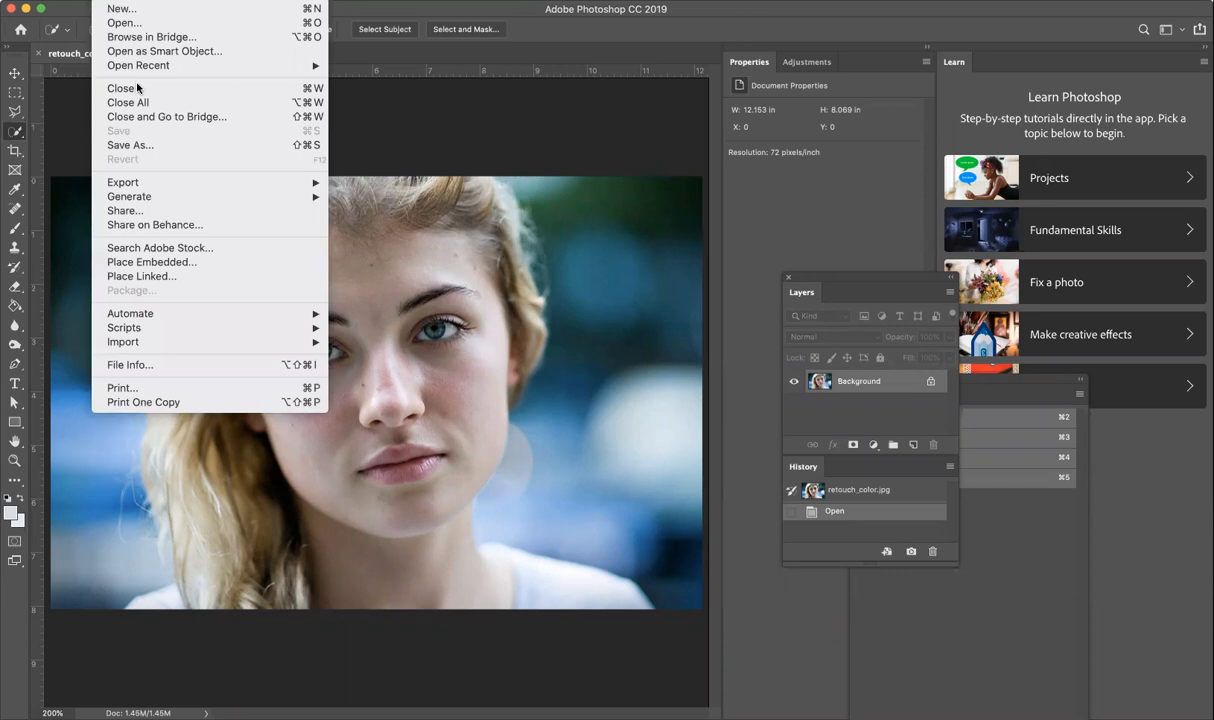
pyautogui.click(153, 146)
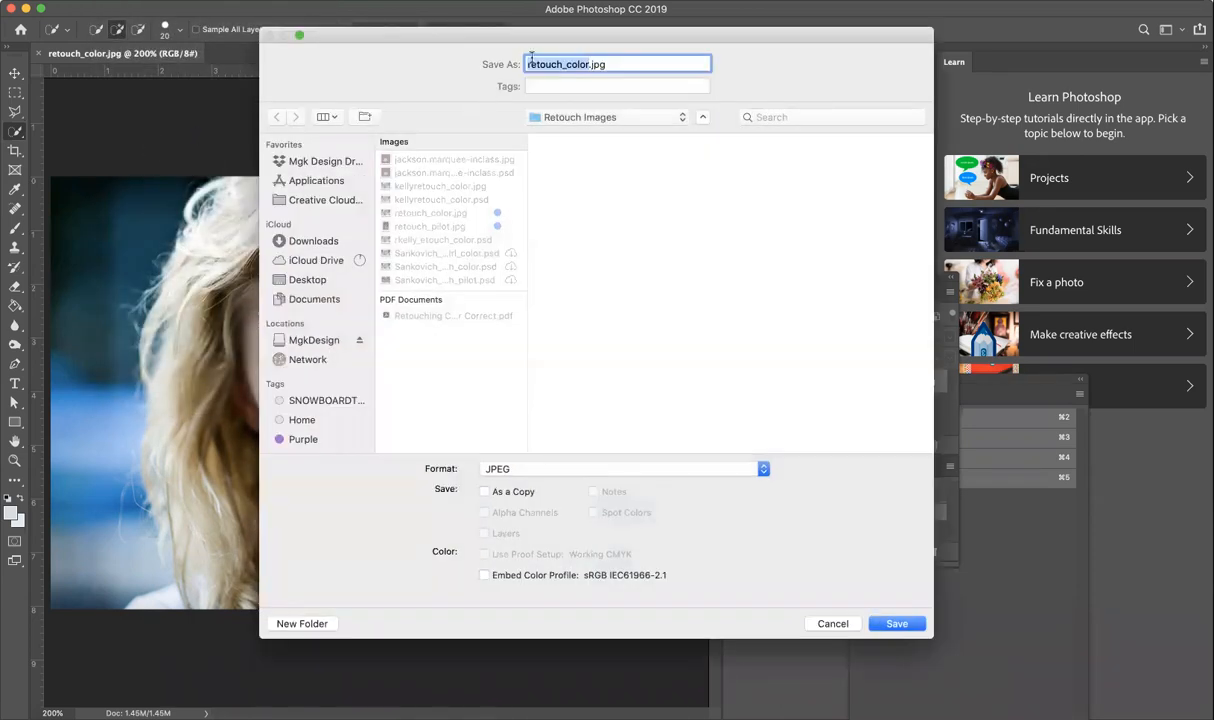
pyautogui.click(525, 64)
pyautogui.write('kelly')
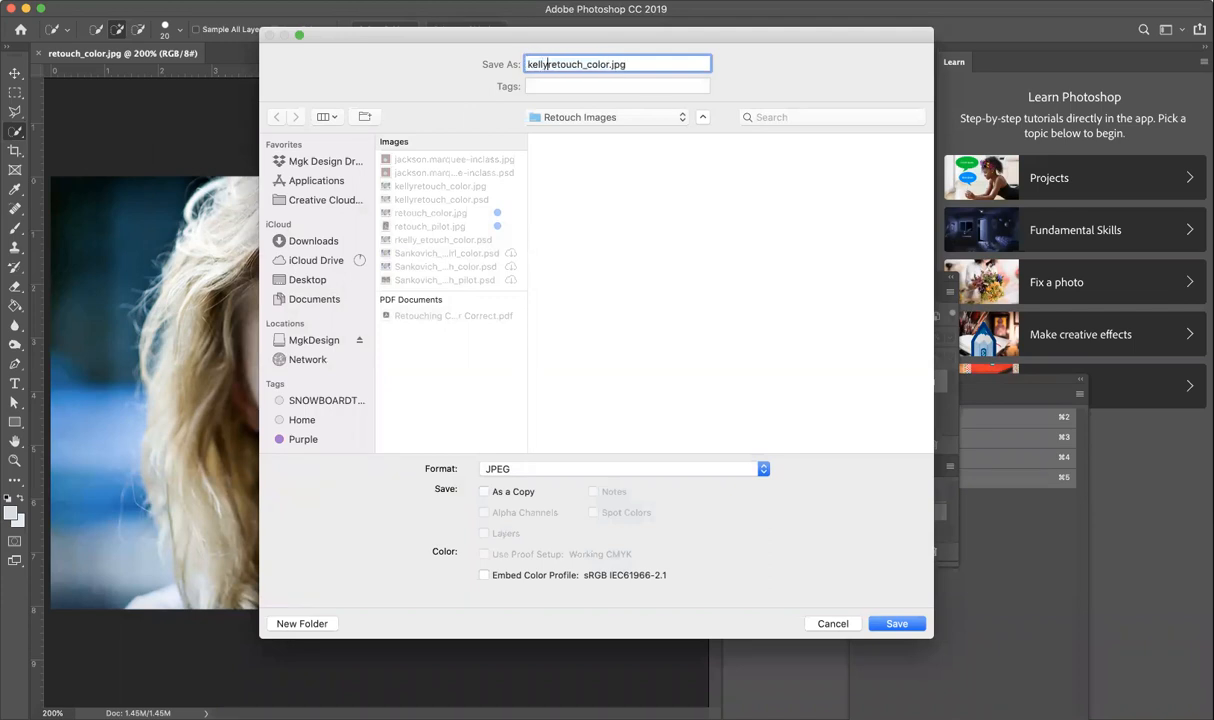
pyautogui.write('_')
pyautogui.click(763, 468)
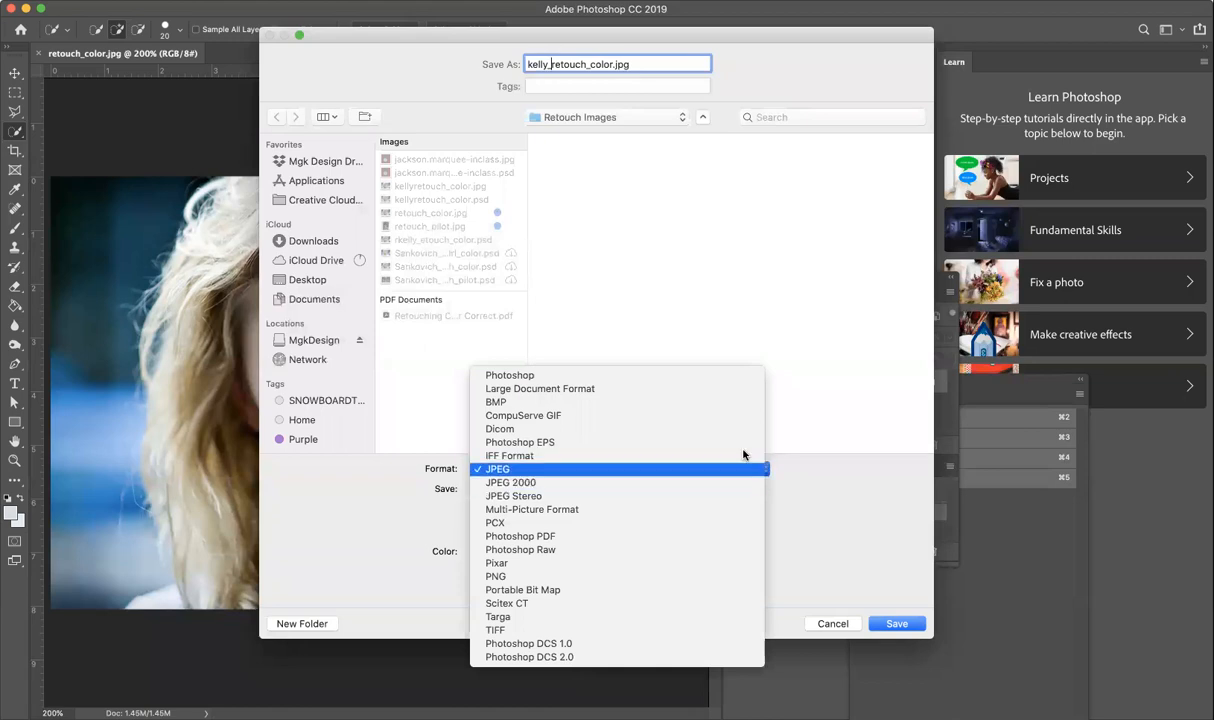
pyautogui.click(732, 375)
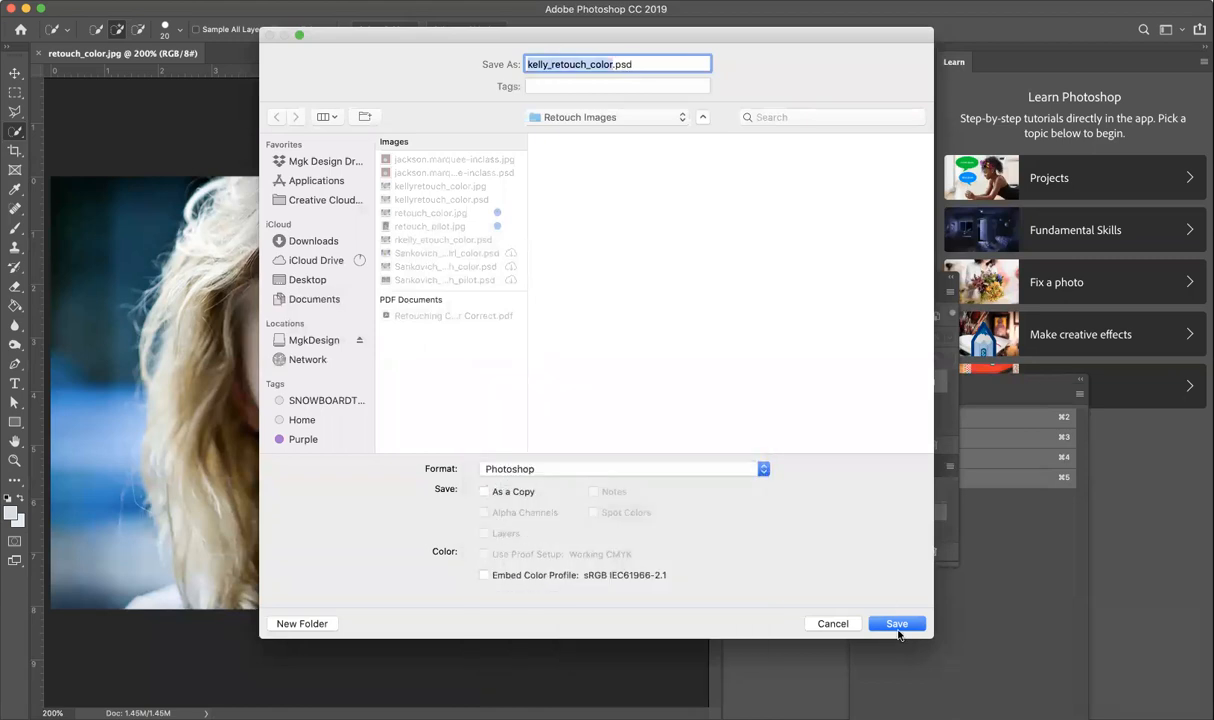
pyautogui.click(897, 624)
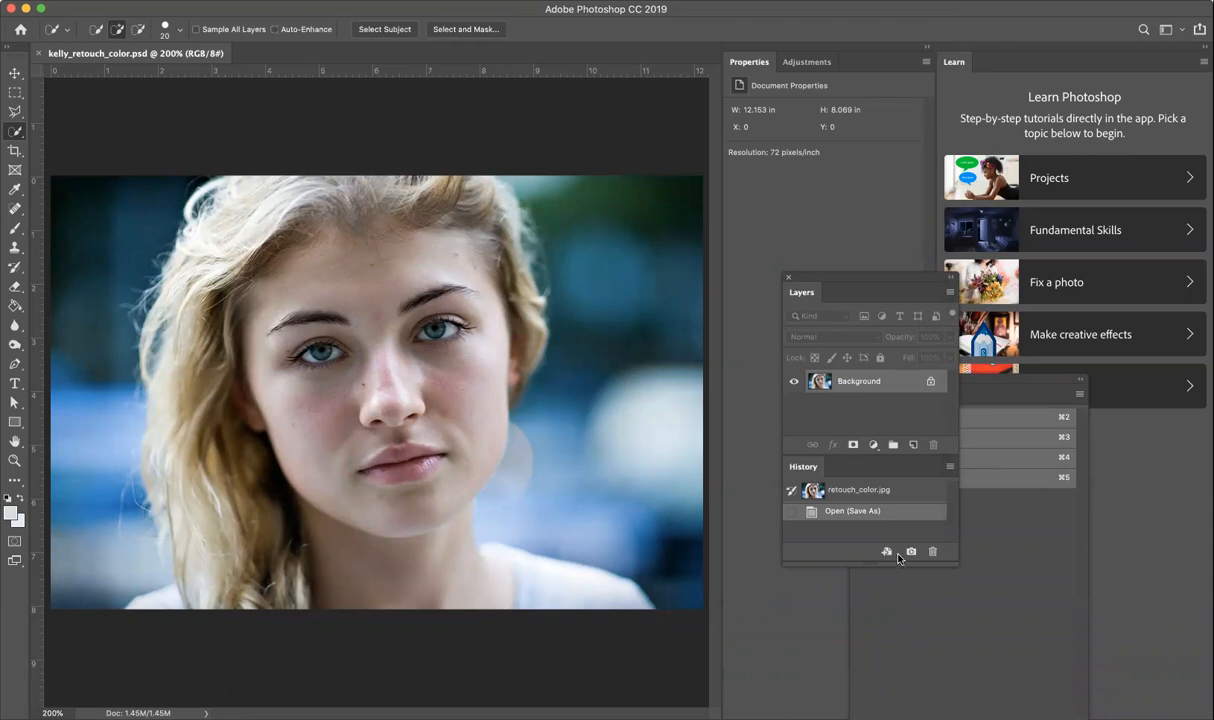
# Step: Add a Selective Color adjustment layer and set Magenta to -82% for the Reds
pyautogui.moveTo(874, 281); pyautogui.dragTo(895, 282)
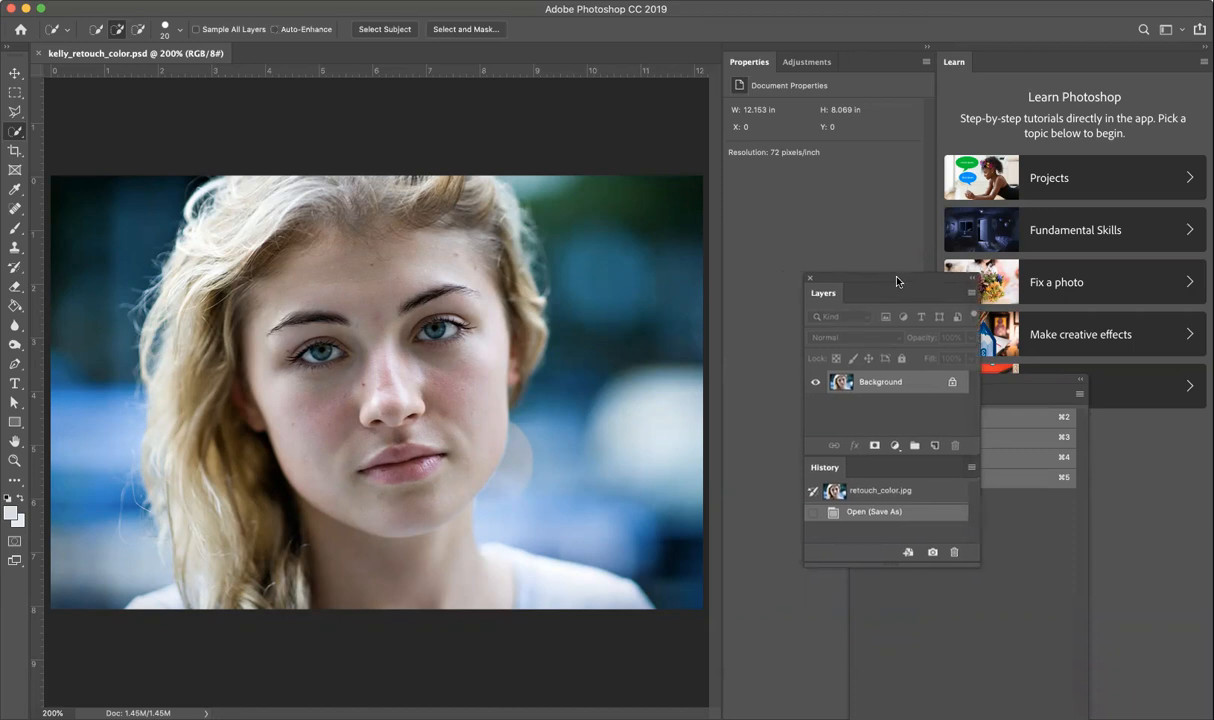
pyautogui.click(895, 445)
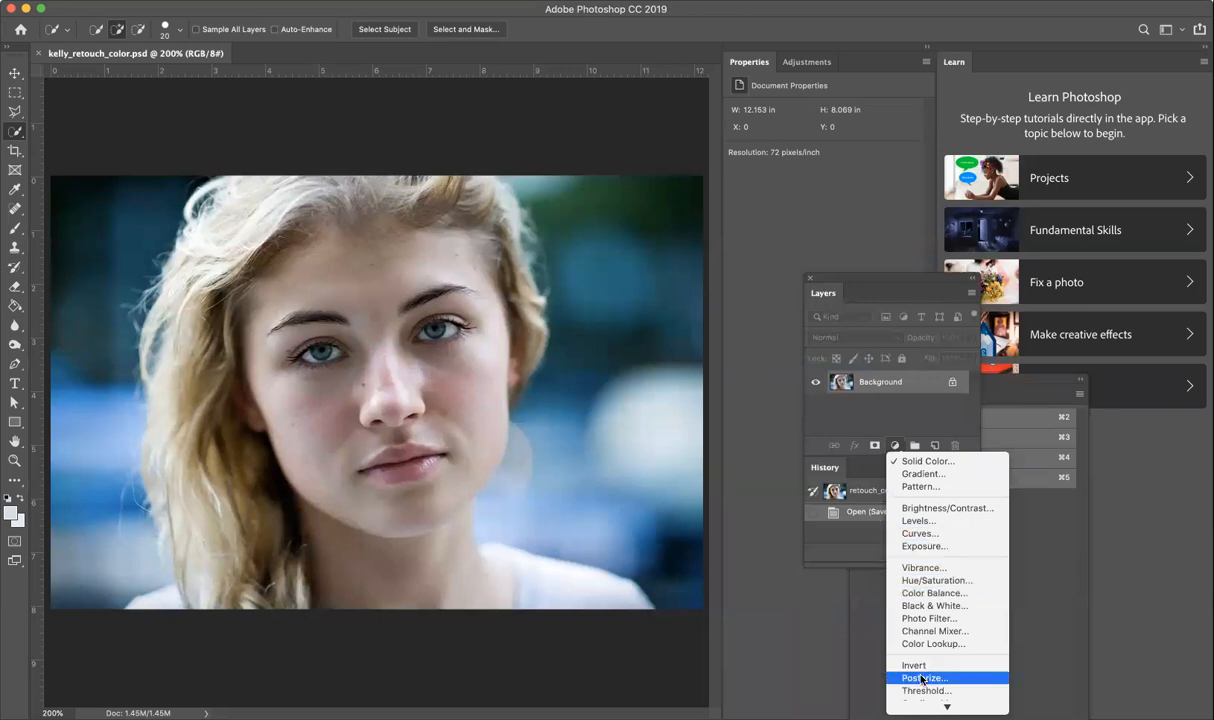
pyautogui.click(923, 706)
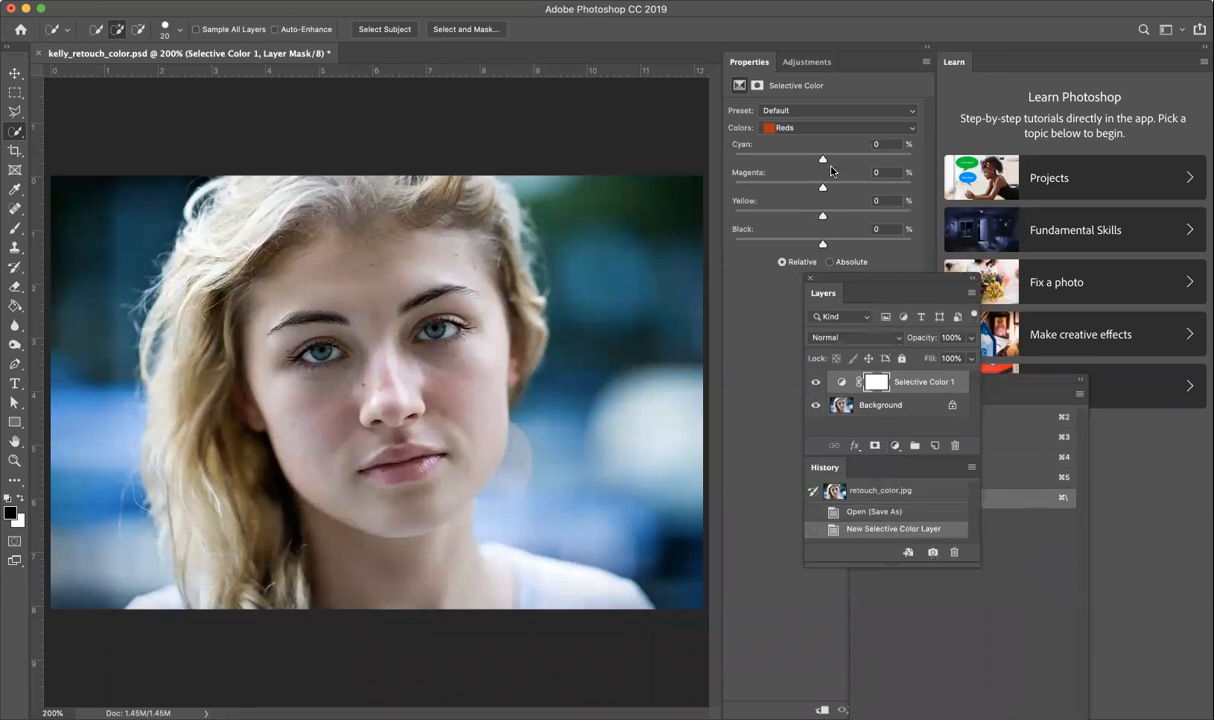
pyautogui.moveTo(822, 187); pyautogui.dragTo(749, 183)
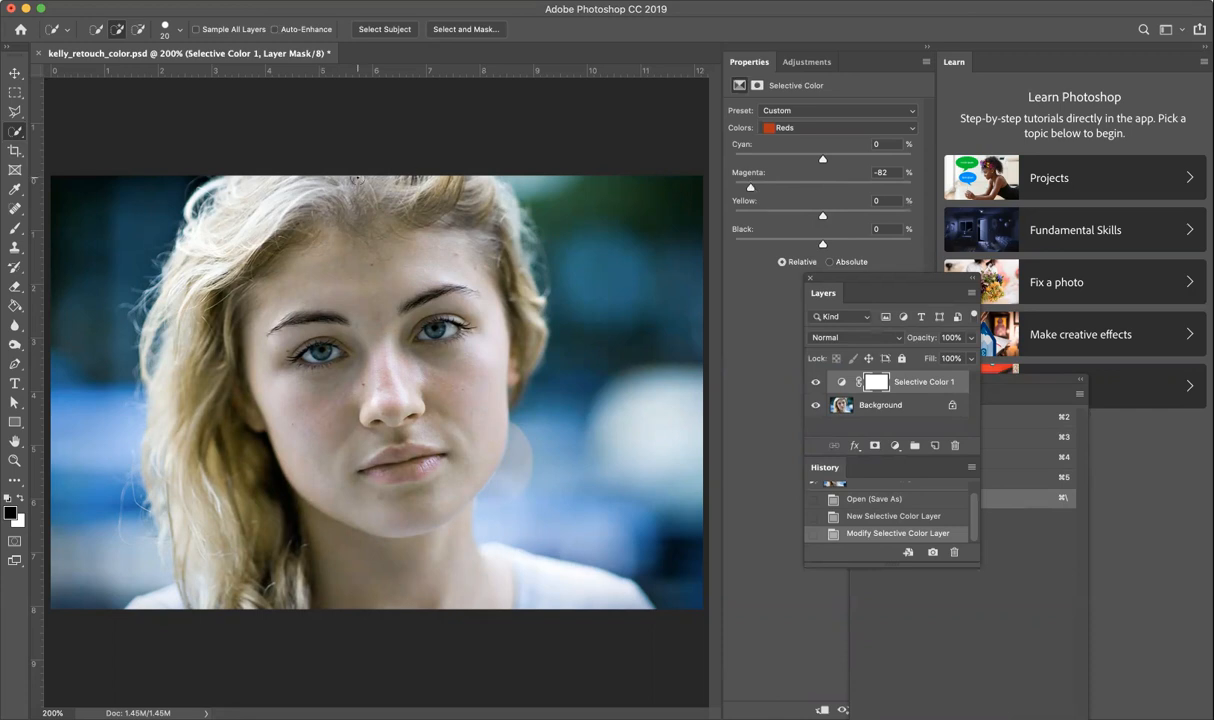
# Step: Select the blurred background on both sides of the woman using the Quick Selection tool with a 40 px brush
pyautogui.click(17, 136)
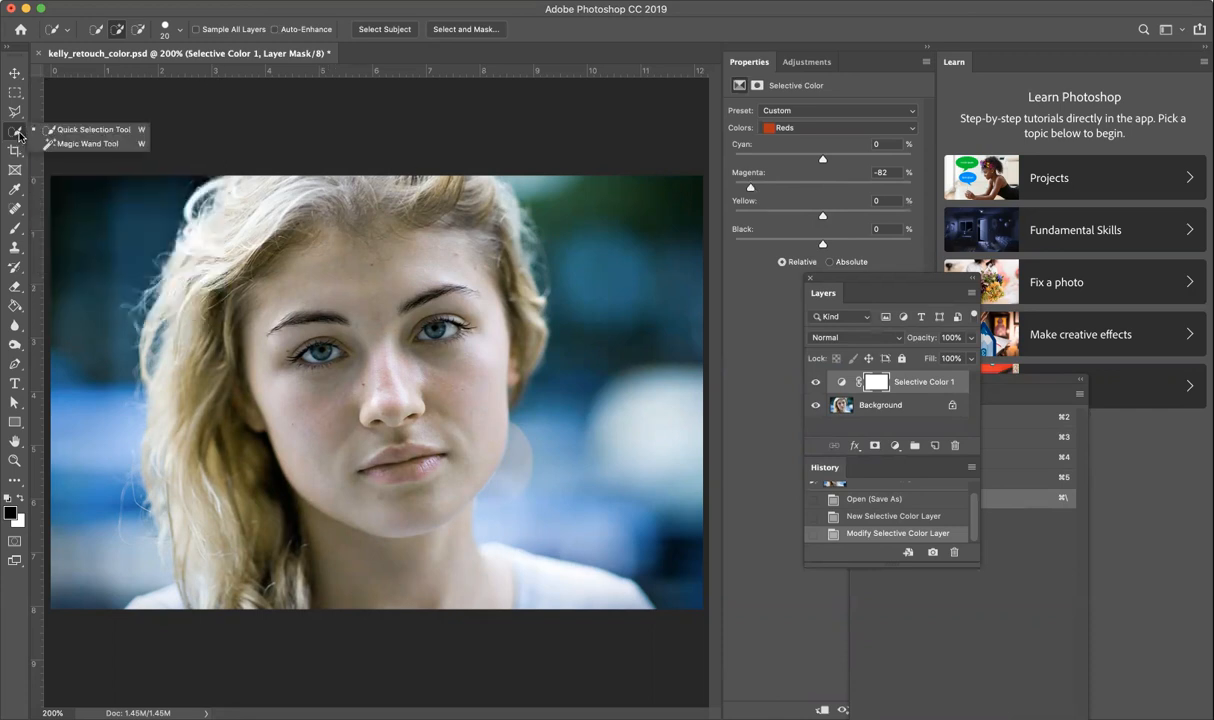
pyautogui.click(60, 128)
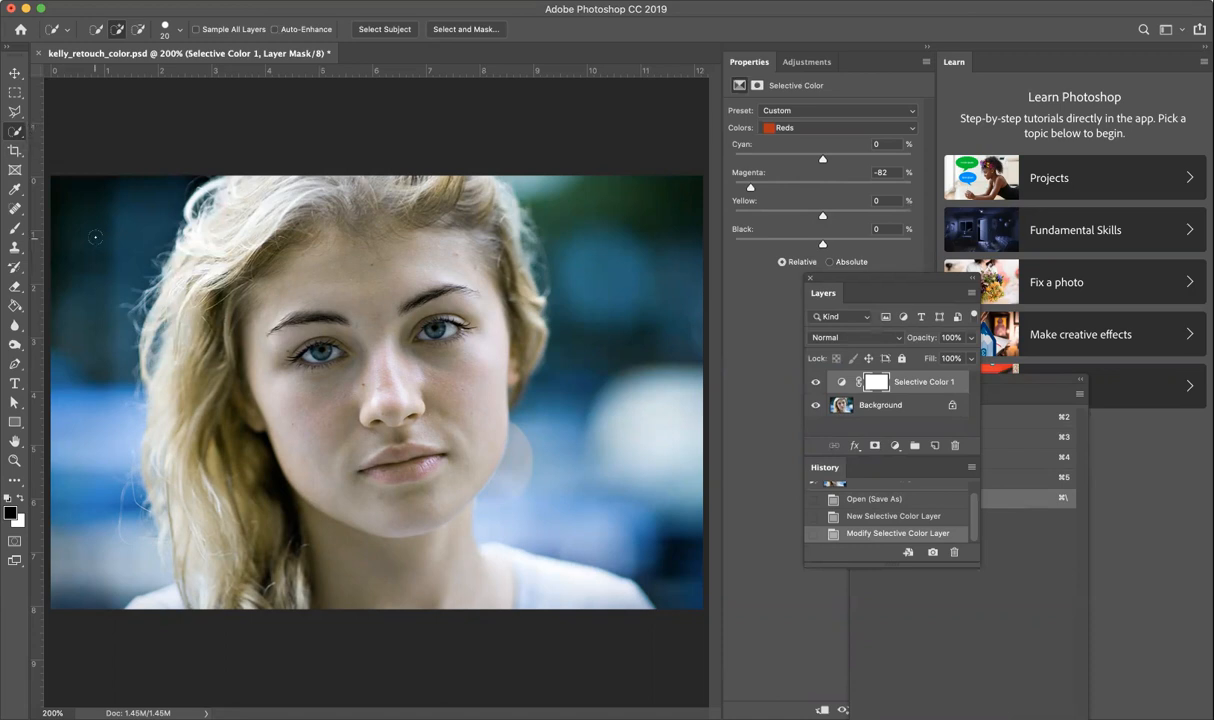
pyautogui.press(']')
pyautogui.press(']')
pyautogui.press(']')
pyautogui.click(107, 585)
pyautogui.moveTo(107, 585)
pyautogui.mouseDown()
pyautogui.moveTo(97, 449)
pyautogui.moveTo(118, 460)
pyautogui.moveTo(145, 275)
pyautogui.moveTo(80, 303)
pyautogui.mouseUp()
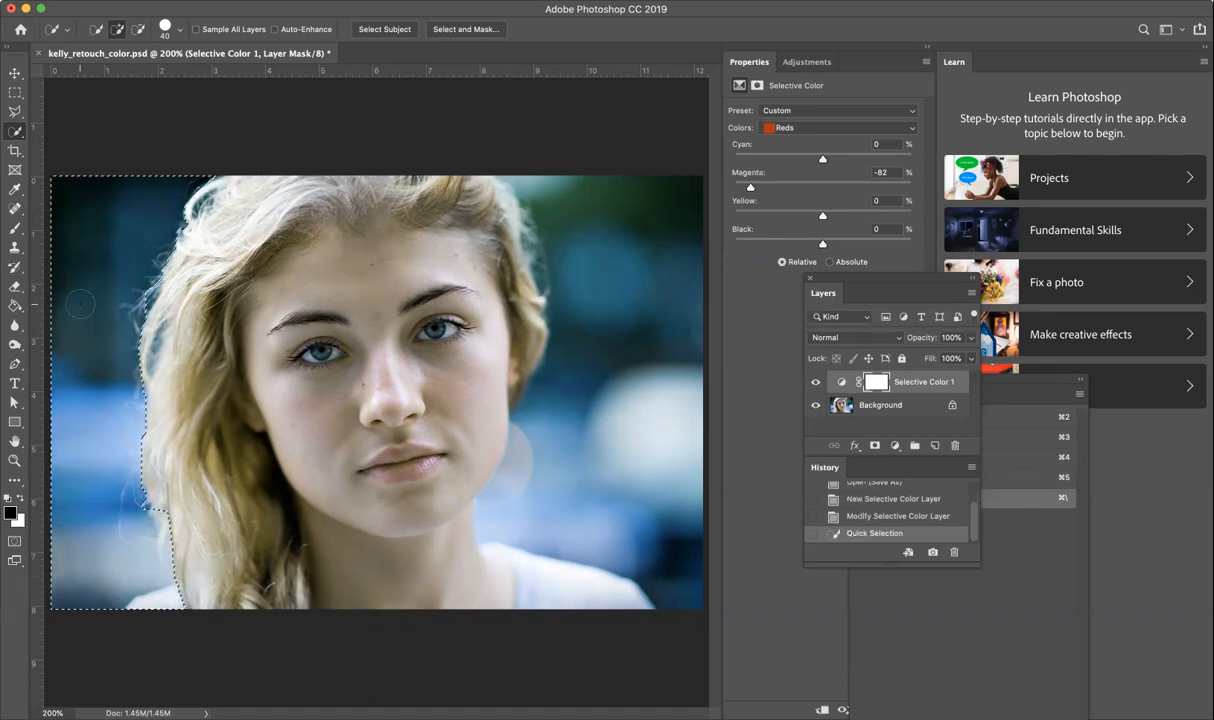
pyautogui.moveTo(553, 196)
pyautogui.mouseDown()
pyautogui.moveTo(599, 262)
pyautogui.moveTo(613, 369)
pyautogui.moveTo(604, 475)
pyautogui.mouseUp()
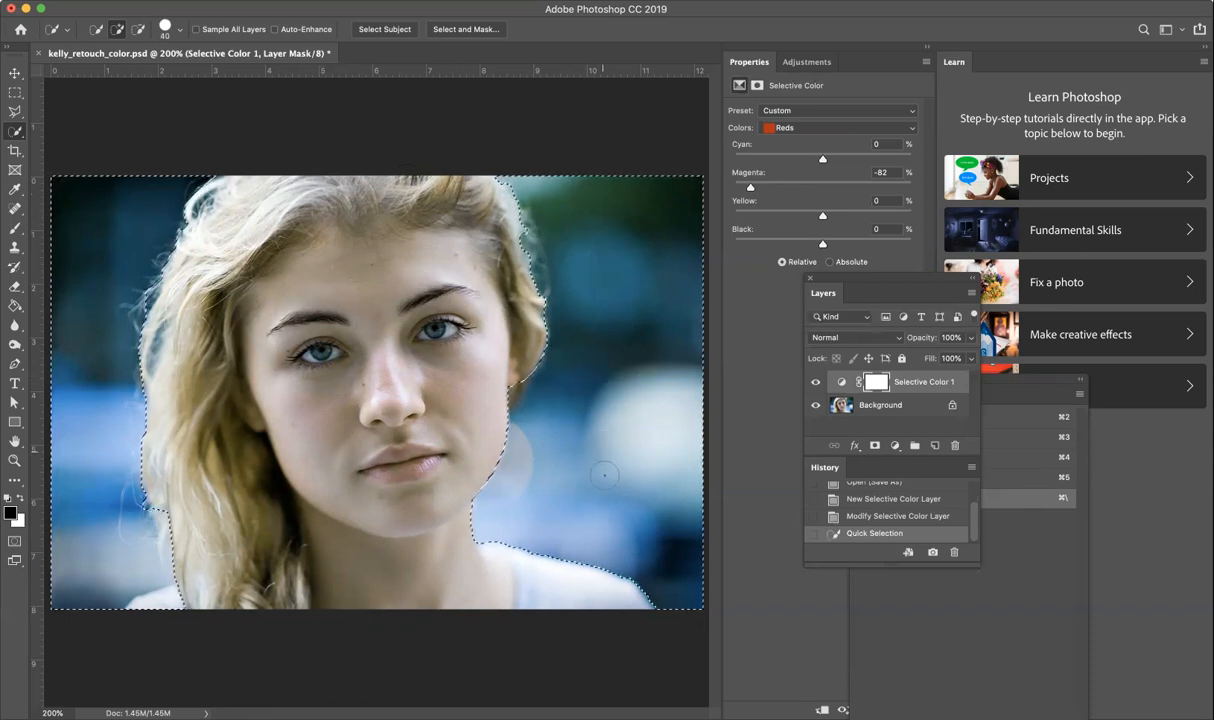
pyautogui.click(610, 482)
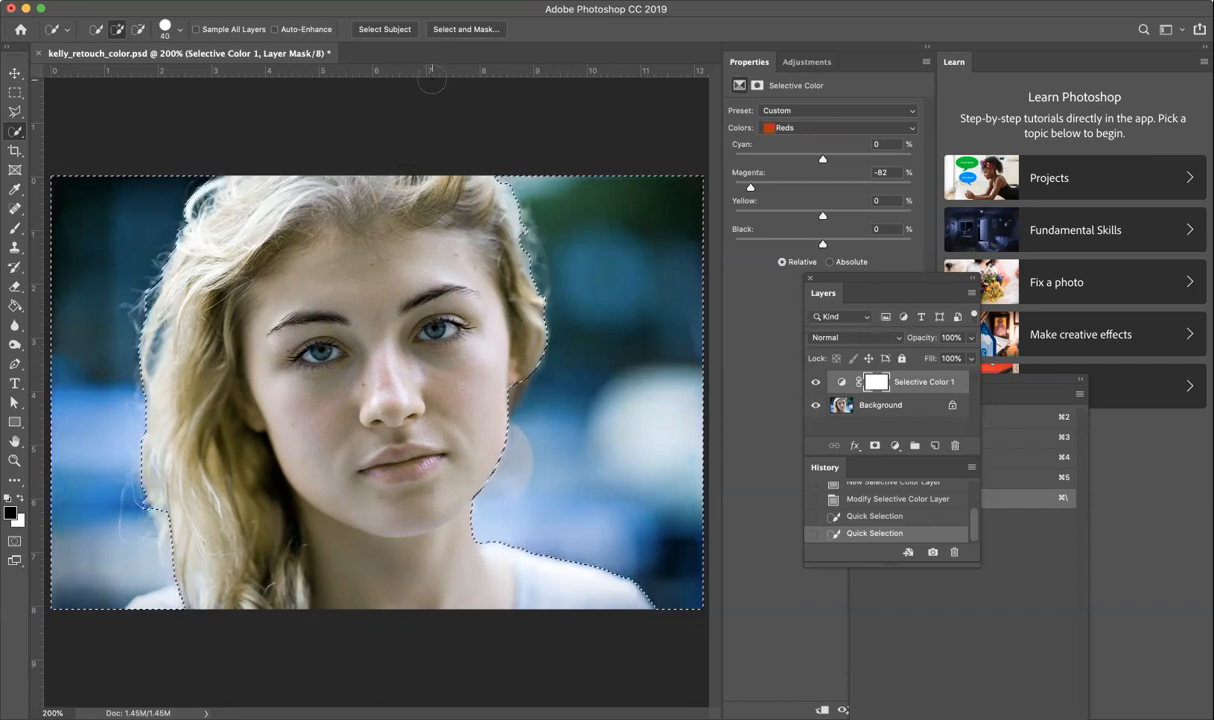
# Step: Save the background selection as a new channel named backgroundcolor
pyautogui.click(296, 0)
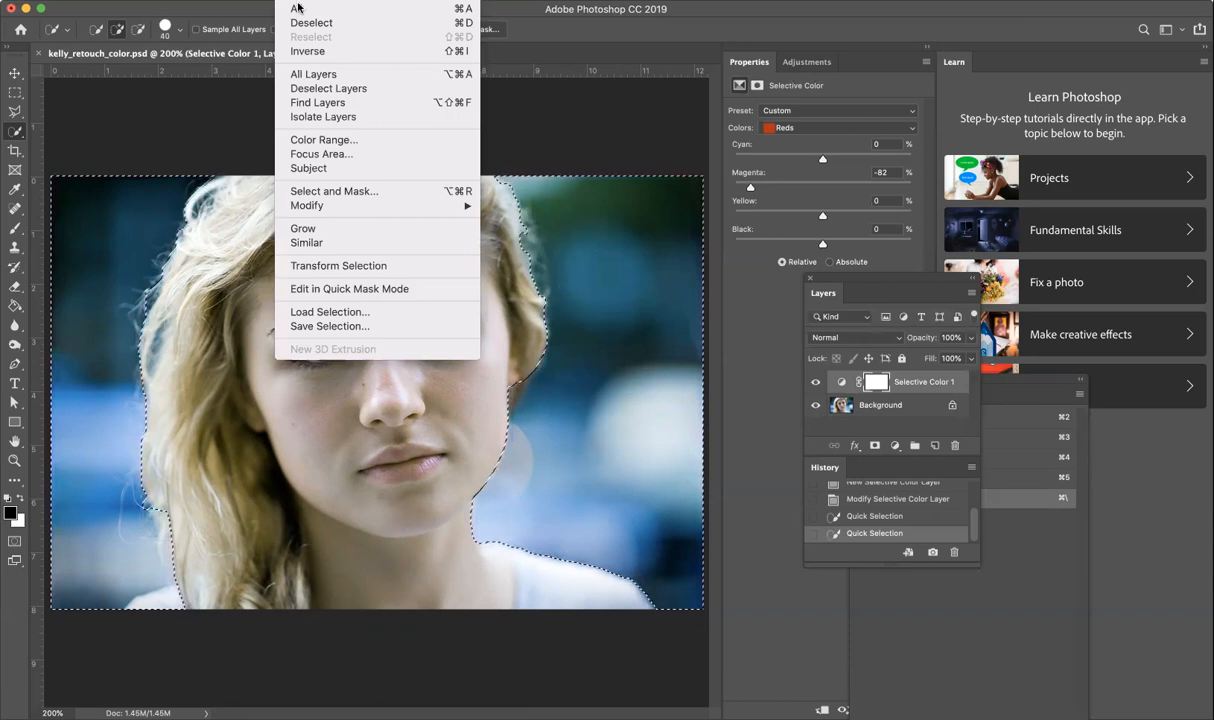
pyautogui.click(386, 328)
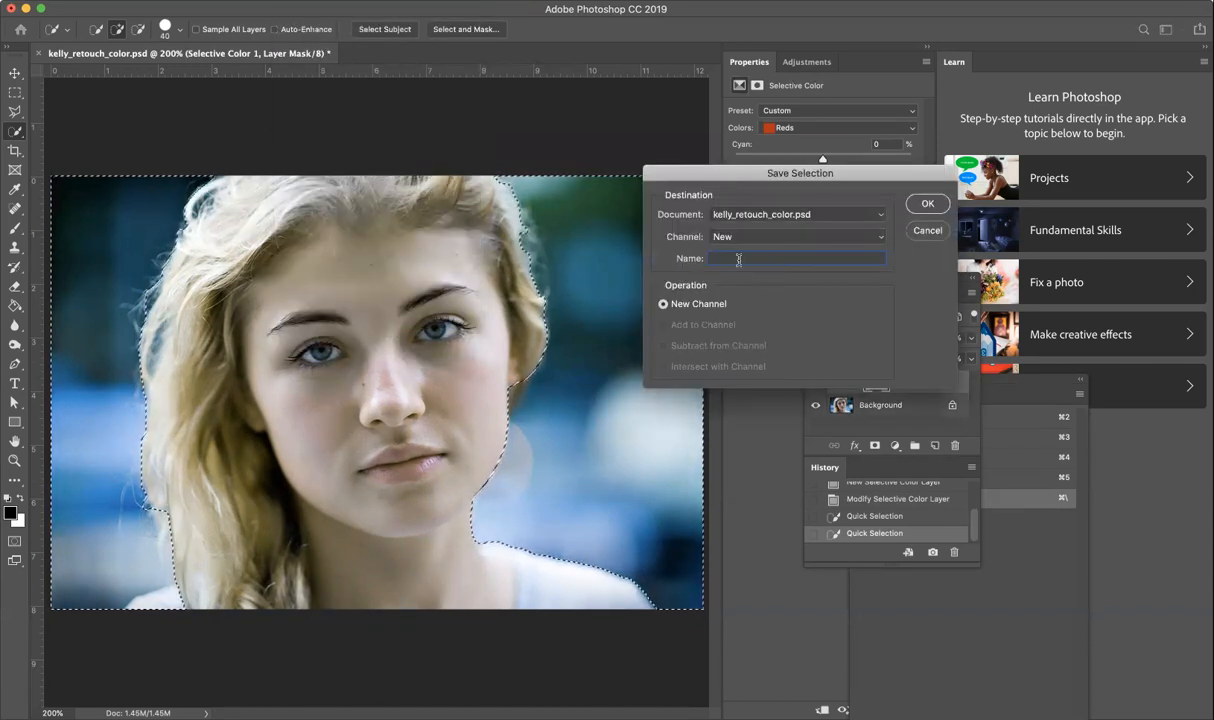
pyautogui.write('backgroundcolor')
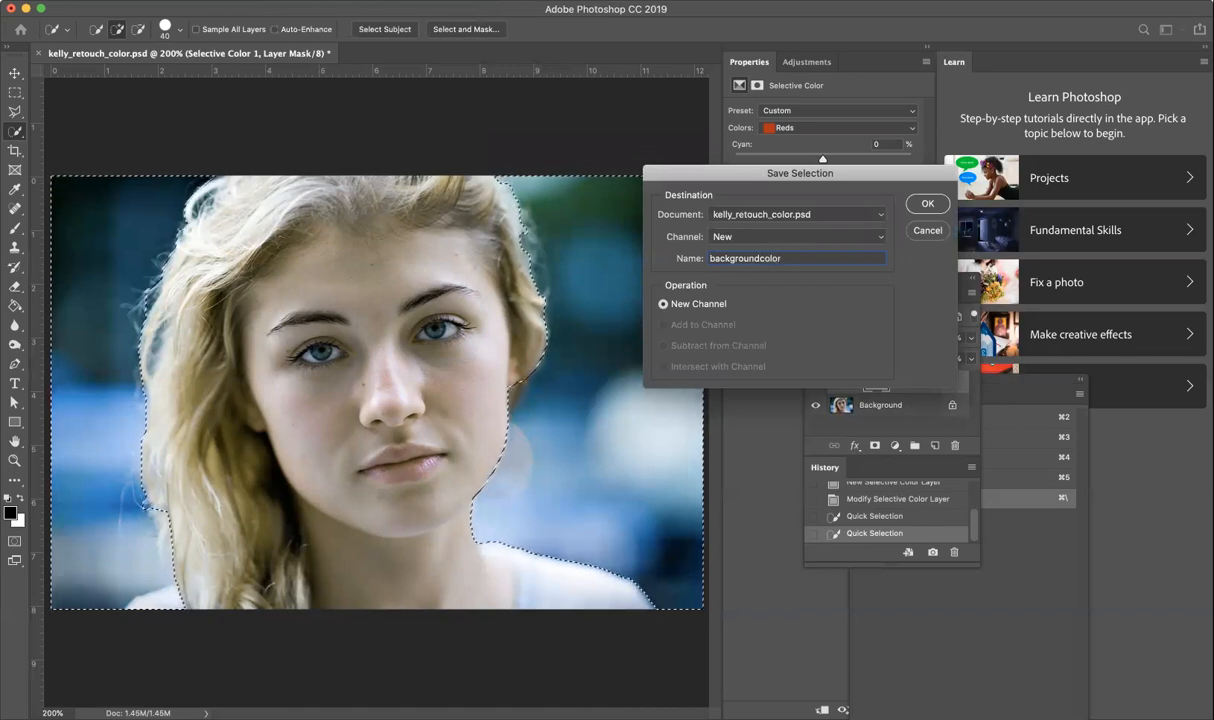
pyautogui.click(925, 204)
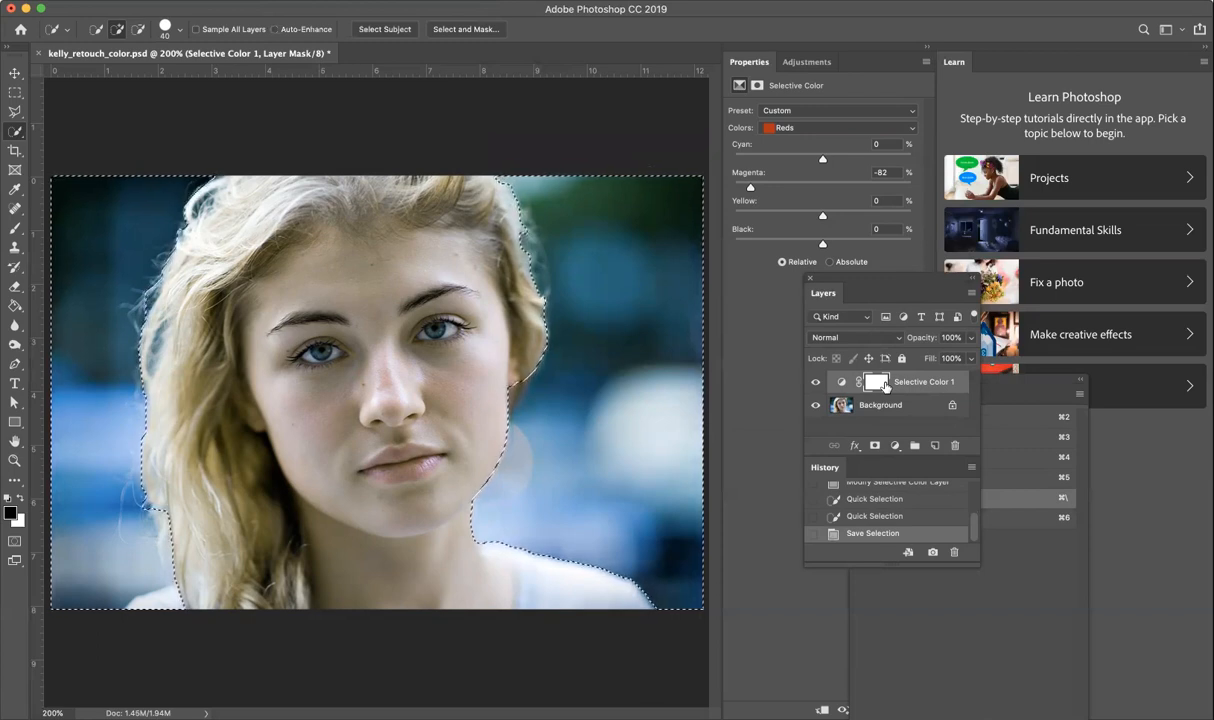
# Step: Deselect everything and reload the saved backgroundcolor channel as a new selection
pyautogui.press('cmd+d')
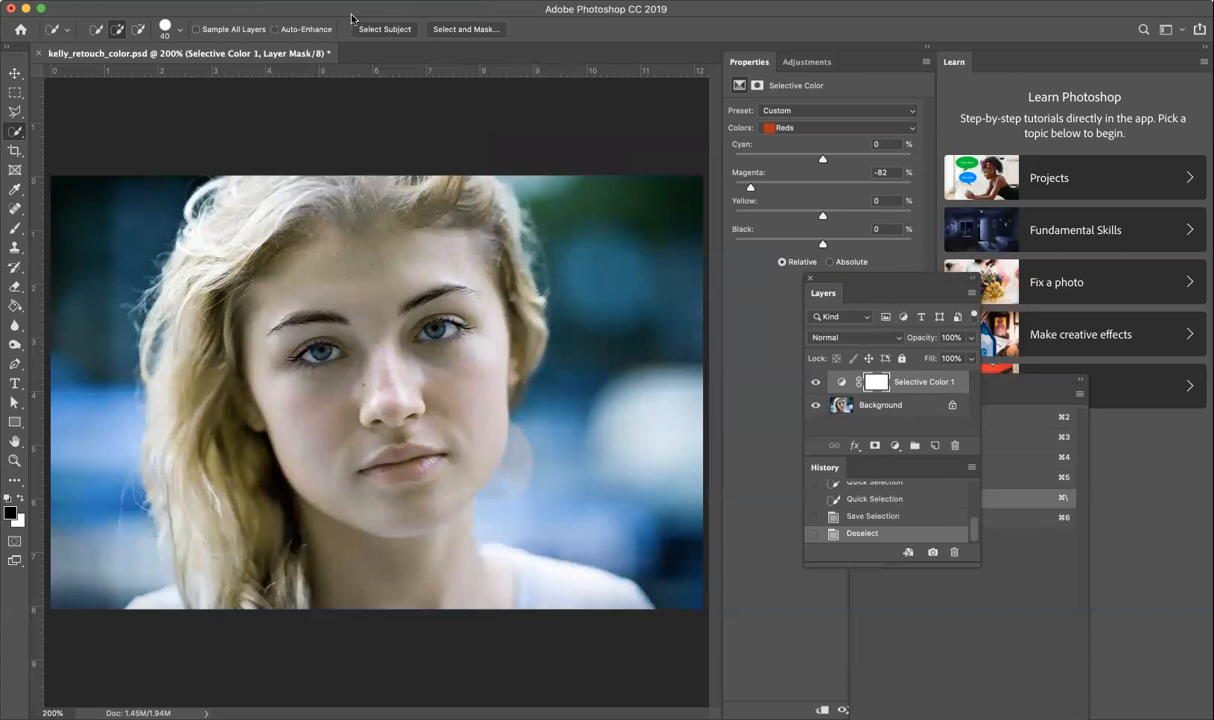
pyautogui.click(296, 2)
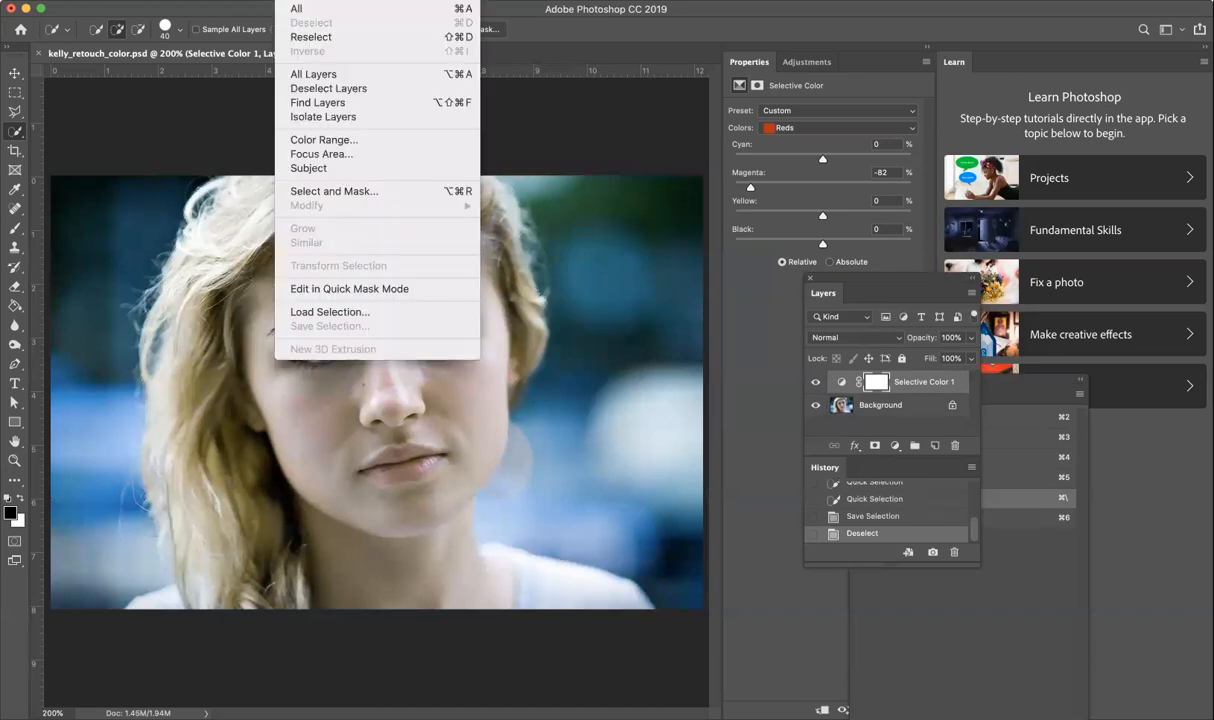
pyautogui.click(383, 313)
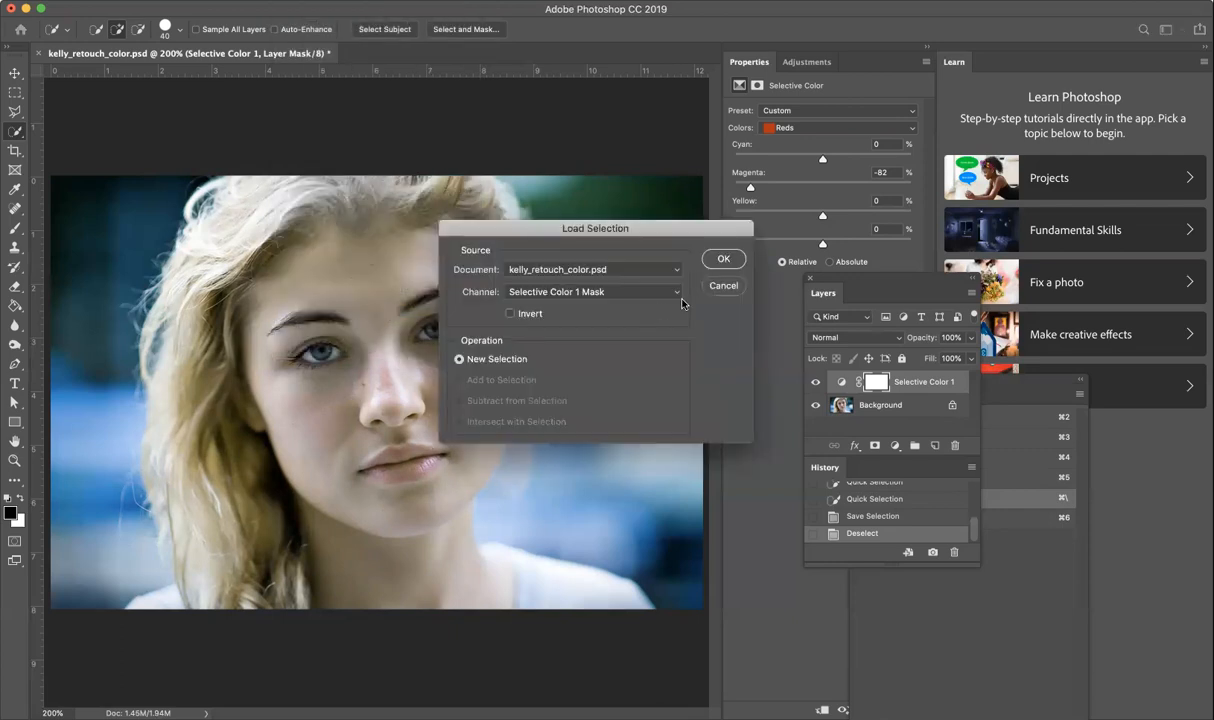
pyautogui.click(676, 292)
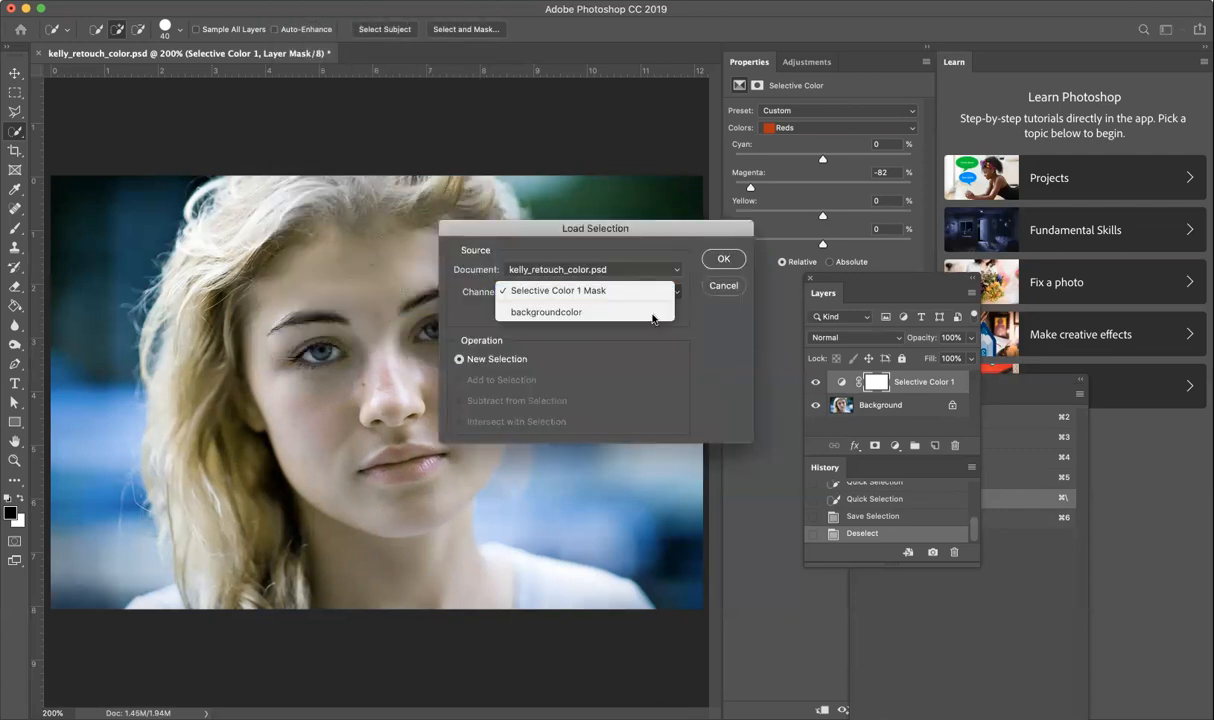
pyautogui.click(650, 313)
pyautogui.click(716, 256)
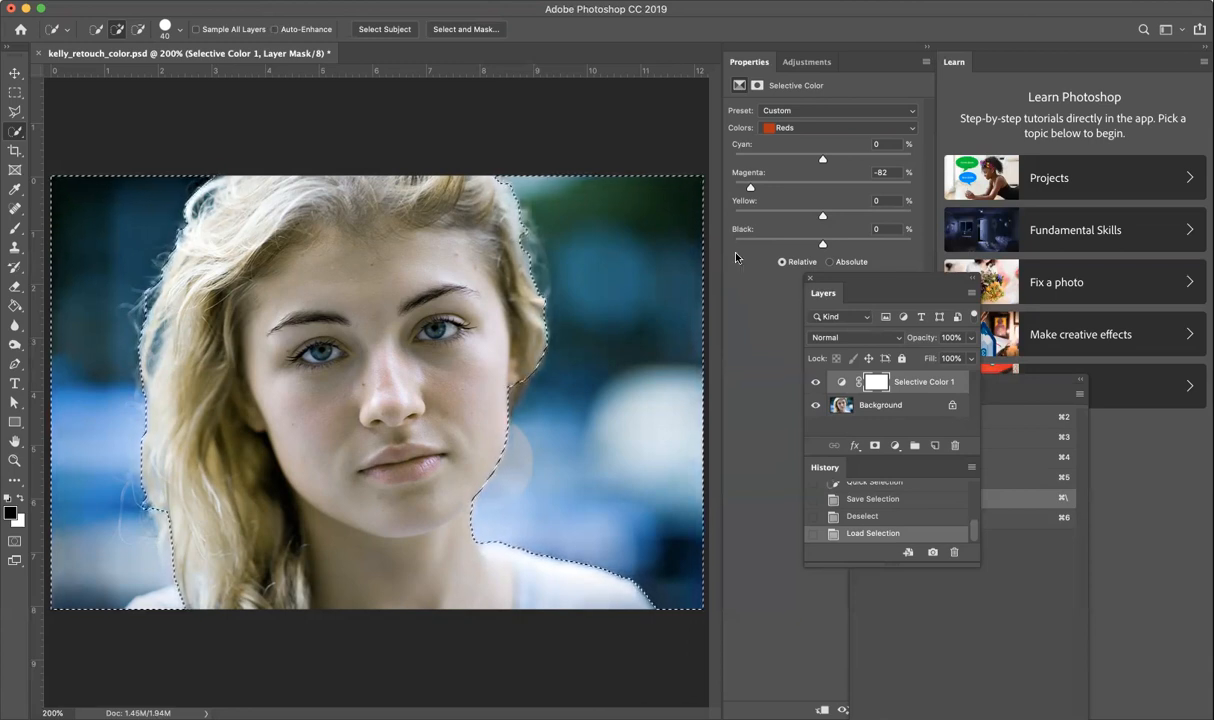
# Step: Add a Hue/Saturation adjustment layer for the selected background with Hue +40, Saturation +38 and Lightness -28
pyautogui.click(895, 445)
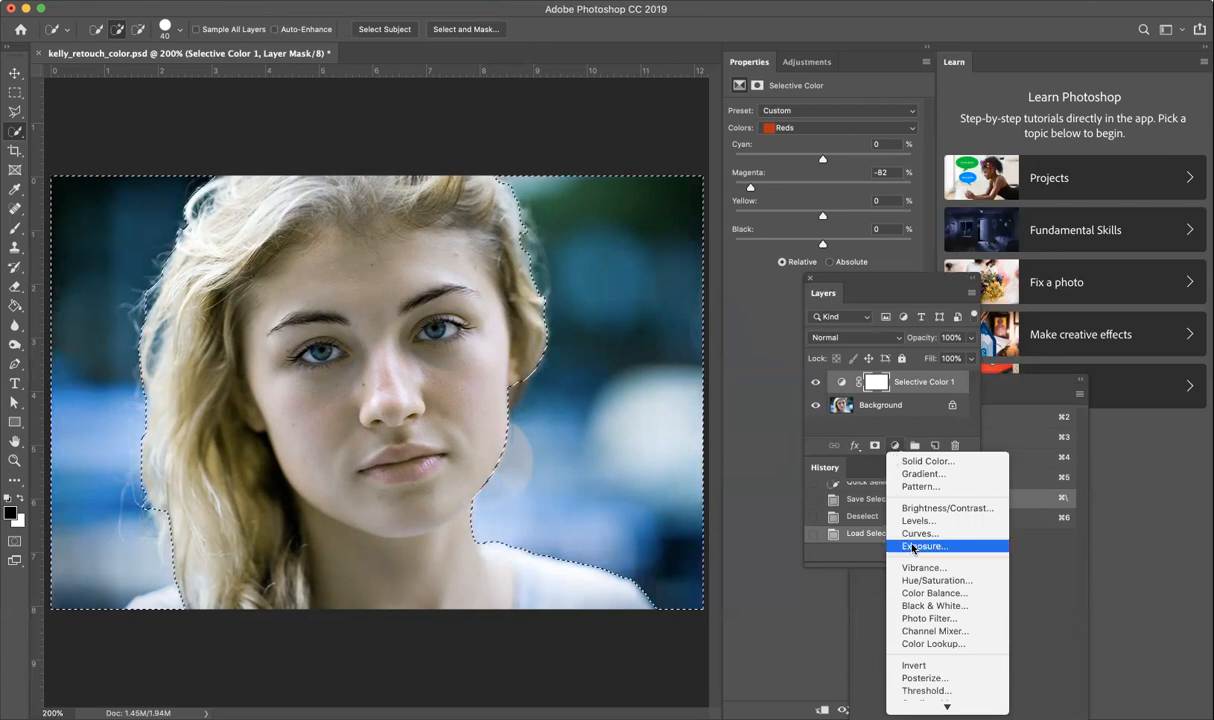
pyautogui.click(915, 581)
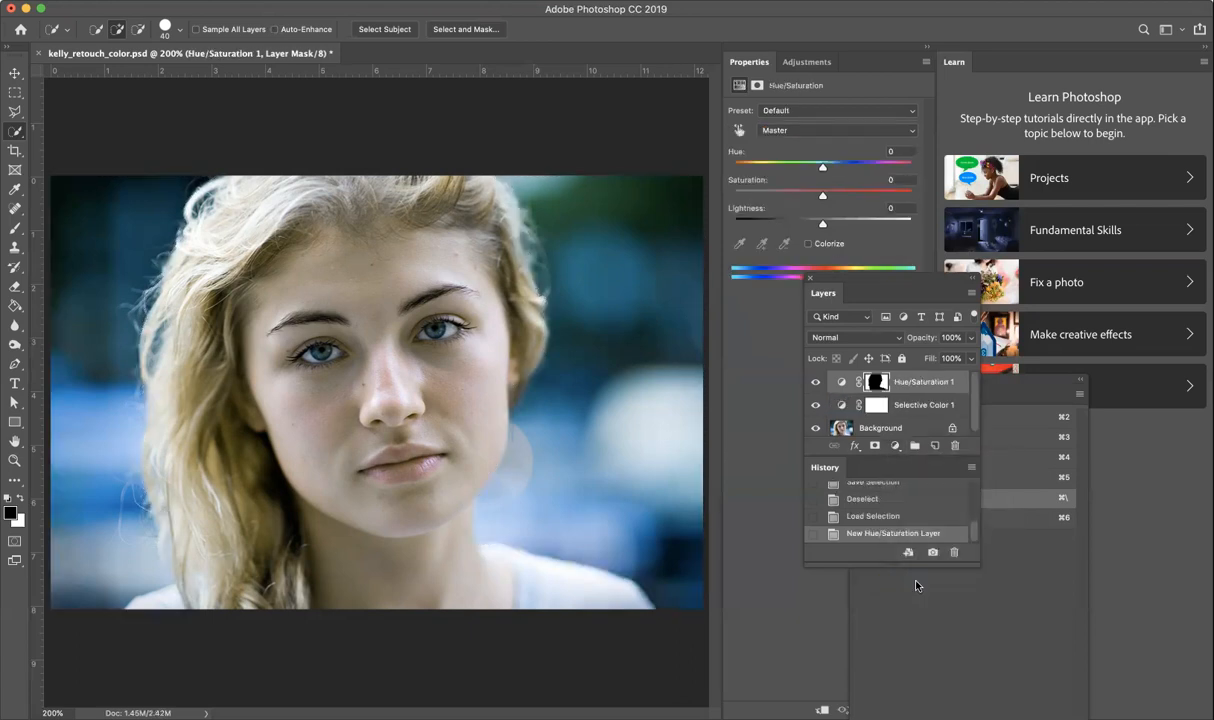
pyautogui.moveTo(822, 168); pyautogui.dragTo(799, 227)
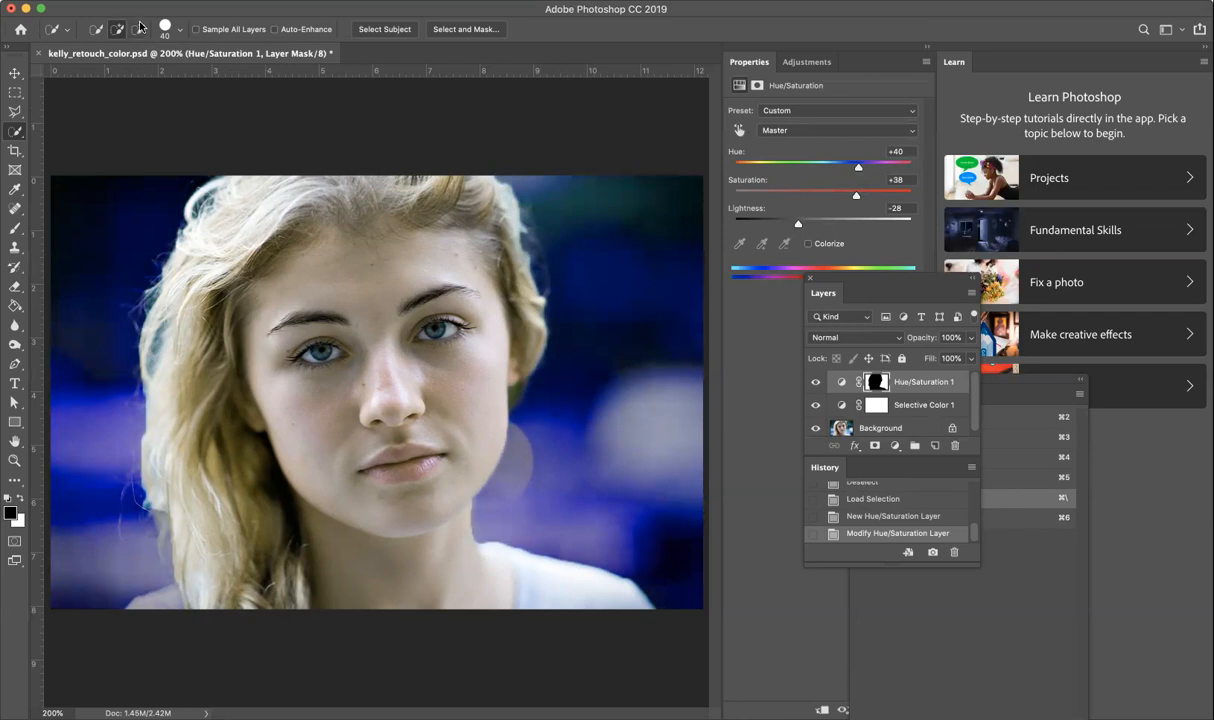
# Step: Save the PSD with Maximize Compatibility enabled
pyautogui.click(105, 0)
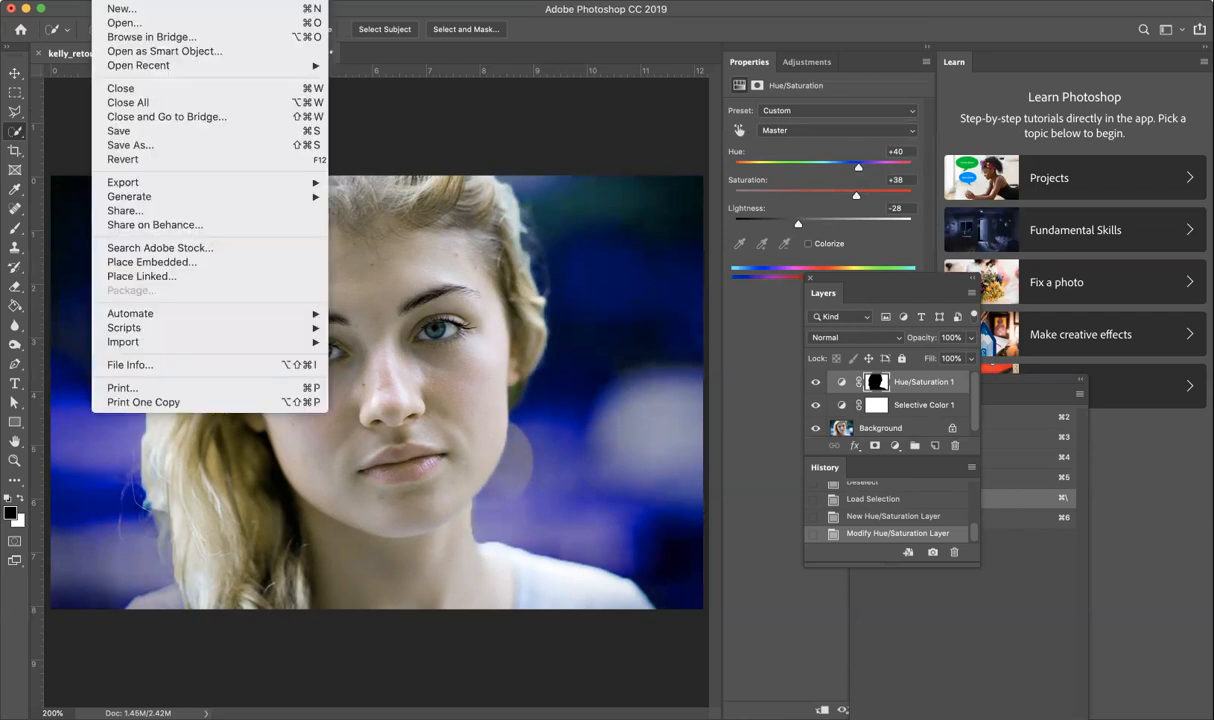
pyautogui.click(142, 131)
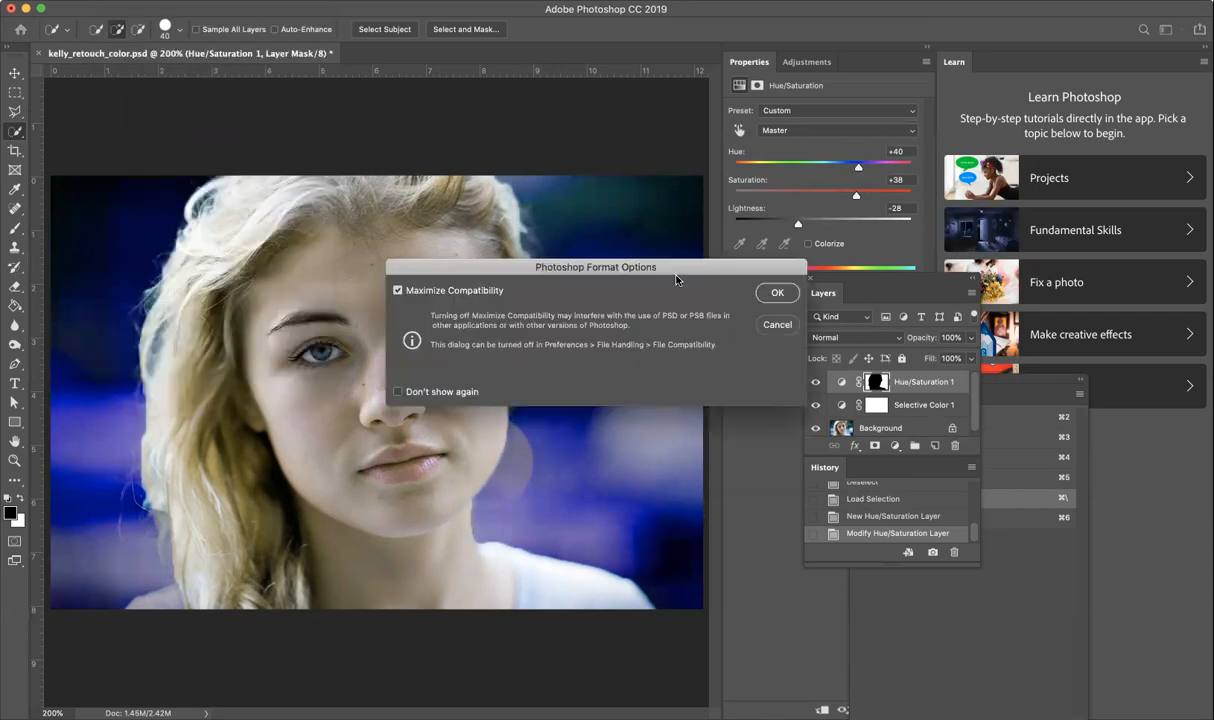
pyautogui.click(777, 297)
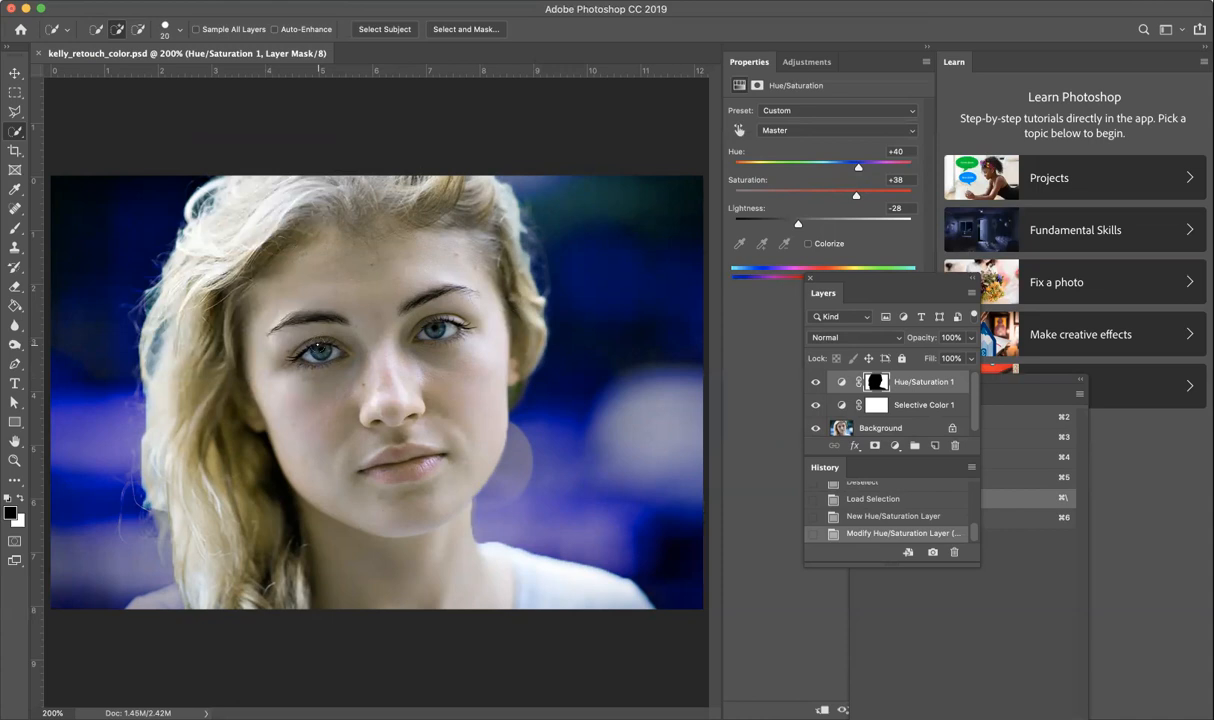
# Step: Quick-select both irises, using a 25 px brush for the first eye and redoing the second with a 20 px brush
pyautogui.press(']')
pyautogui.click(302, 331)
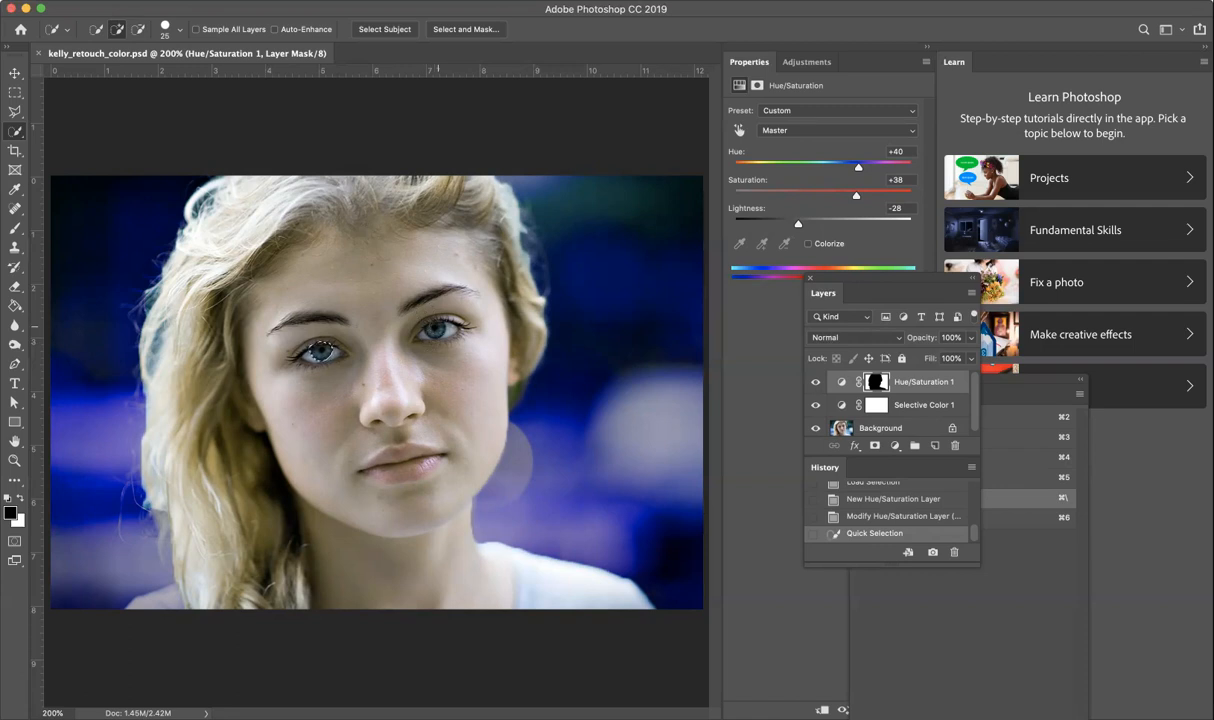
pyautogui.click(438, 325)
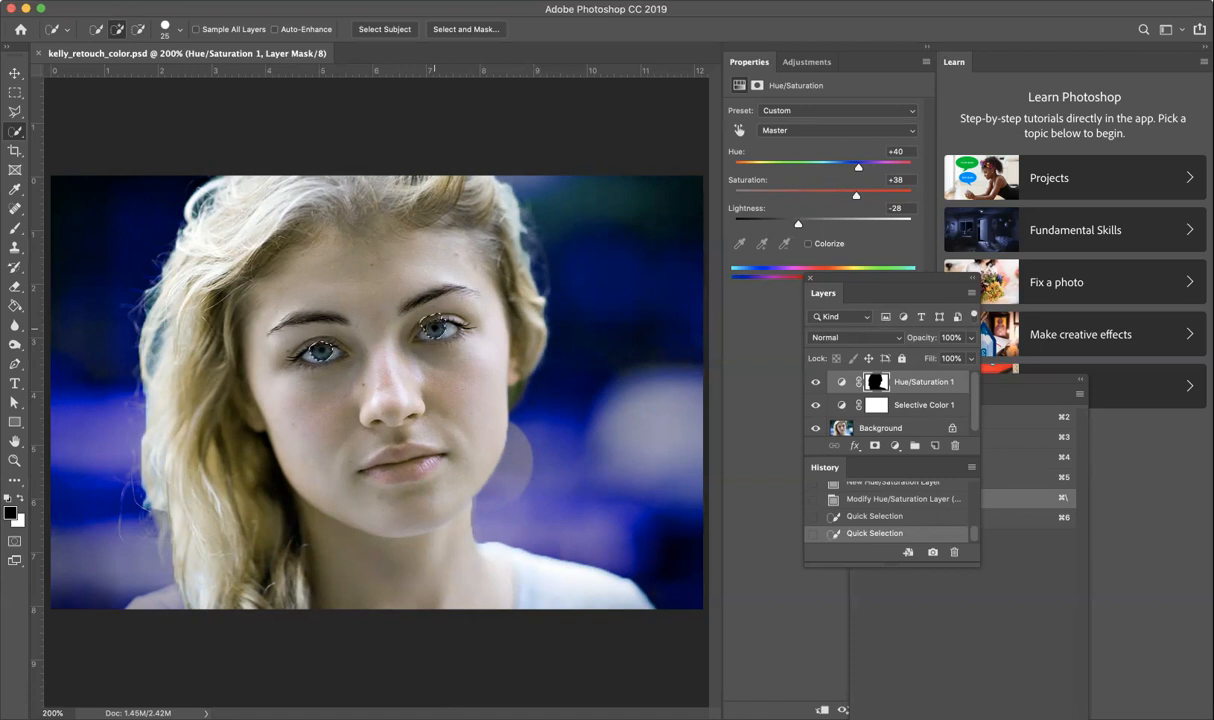
pyautogui.press('super+z')
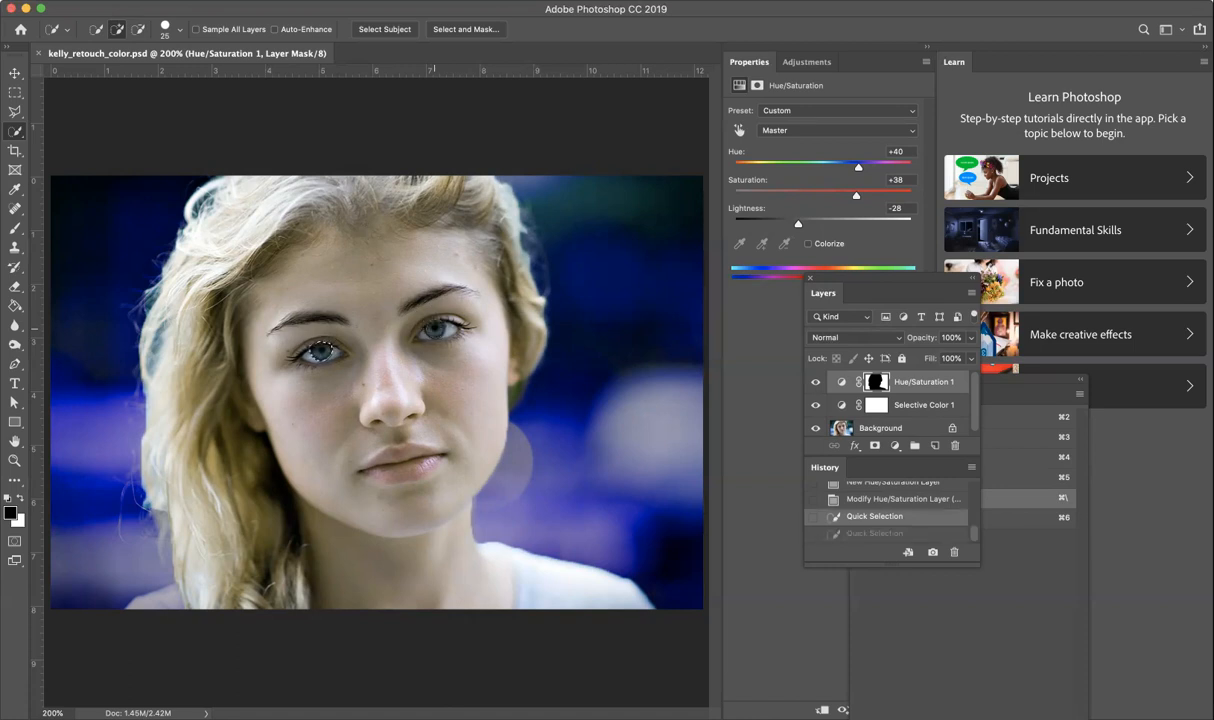
pyautogui.press('[')
pyautogui.click(435, 333)
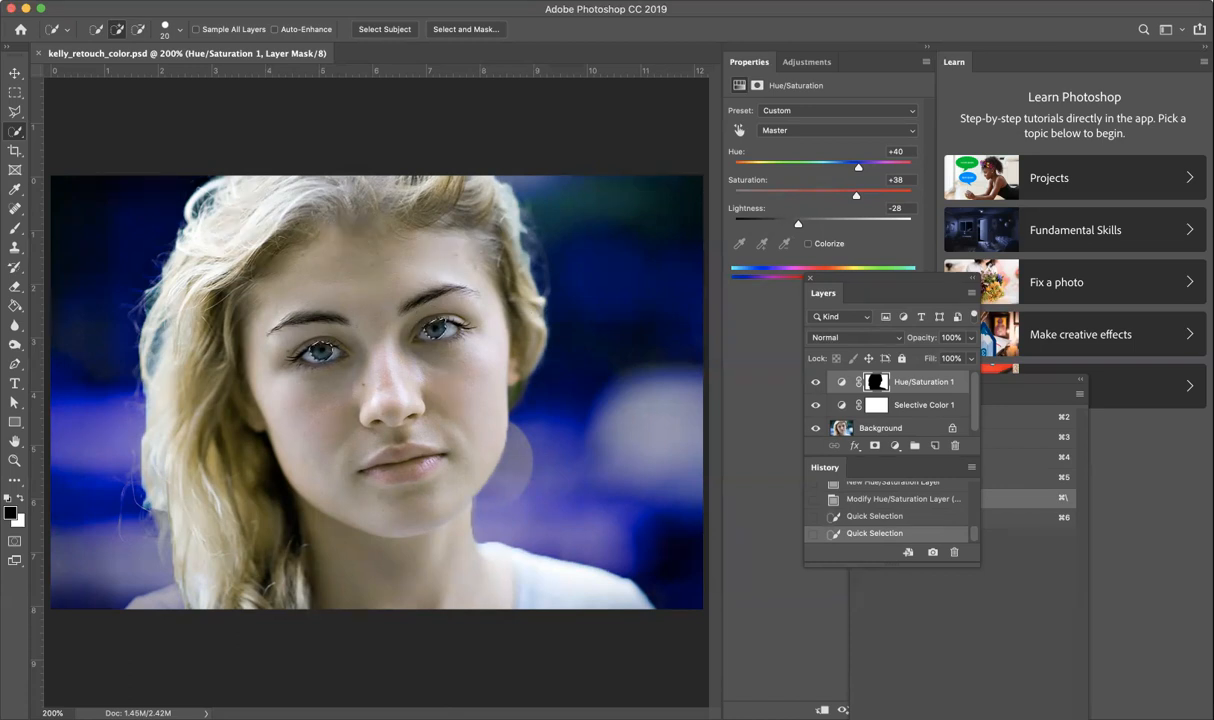
# Step: Save the iris selection as a new channel named eyes
pyautogui.click(296, 2)
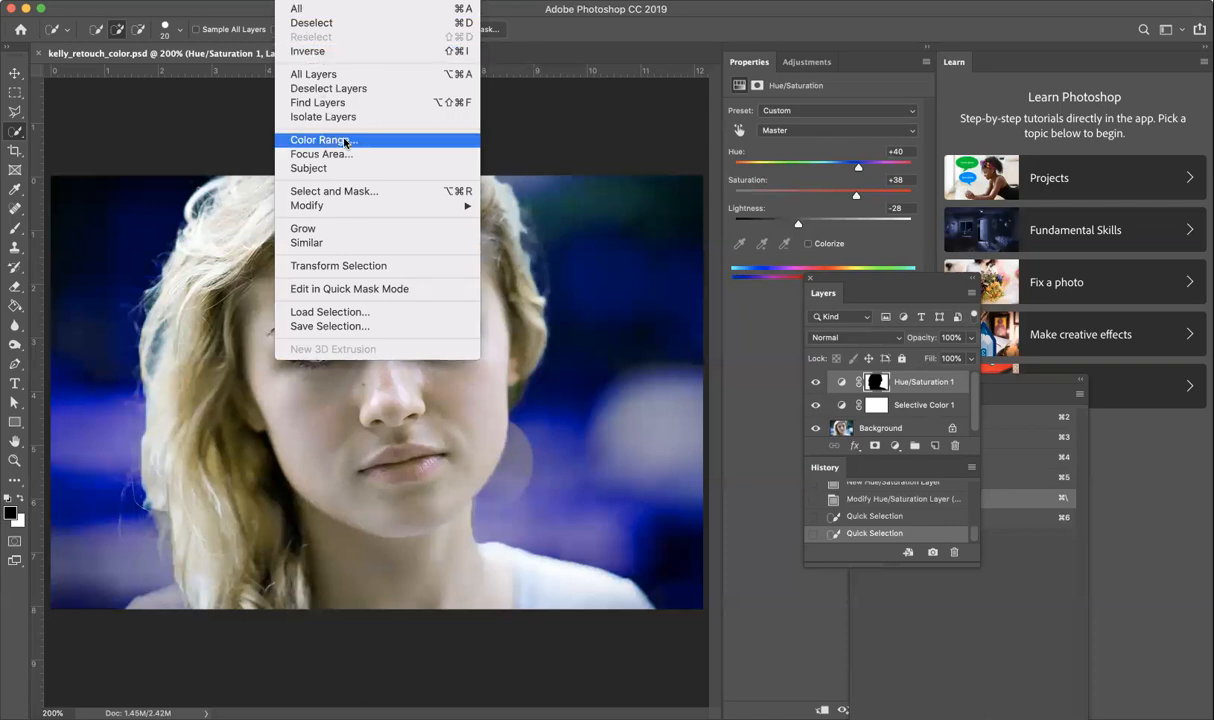
pyautogui.click(417, 328)
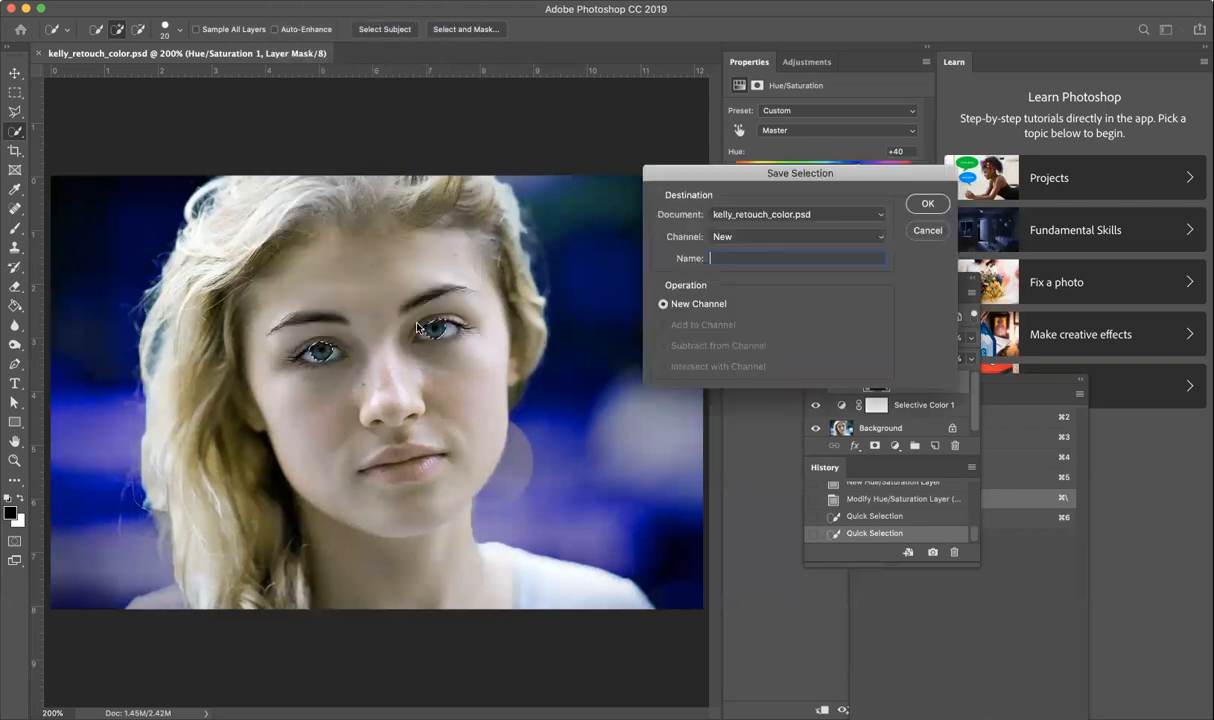
pyautogui.write('eyes')
pyautogui.click(922, 207)
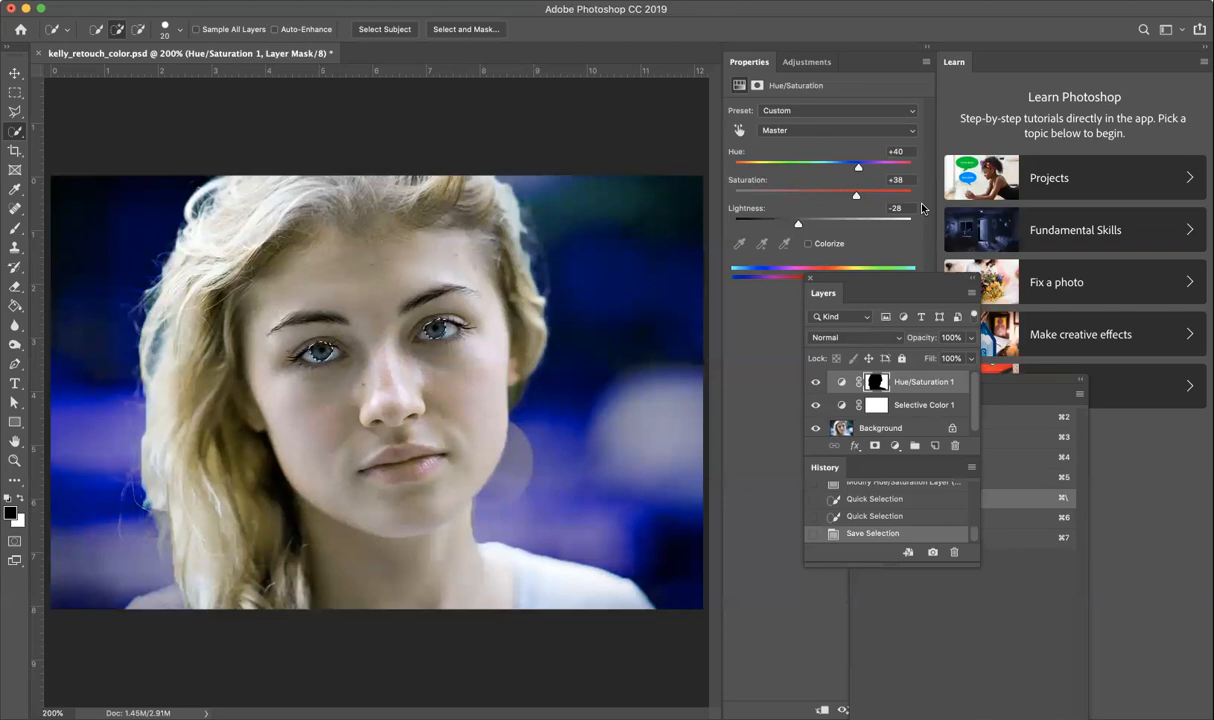
# Step: Deselect everything and reload the saved eyes channel as a new selection
pyautogui.press('cmd+d')
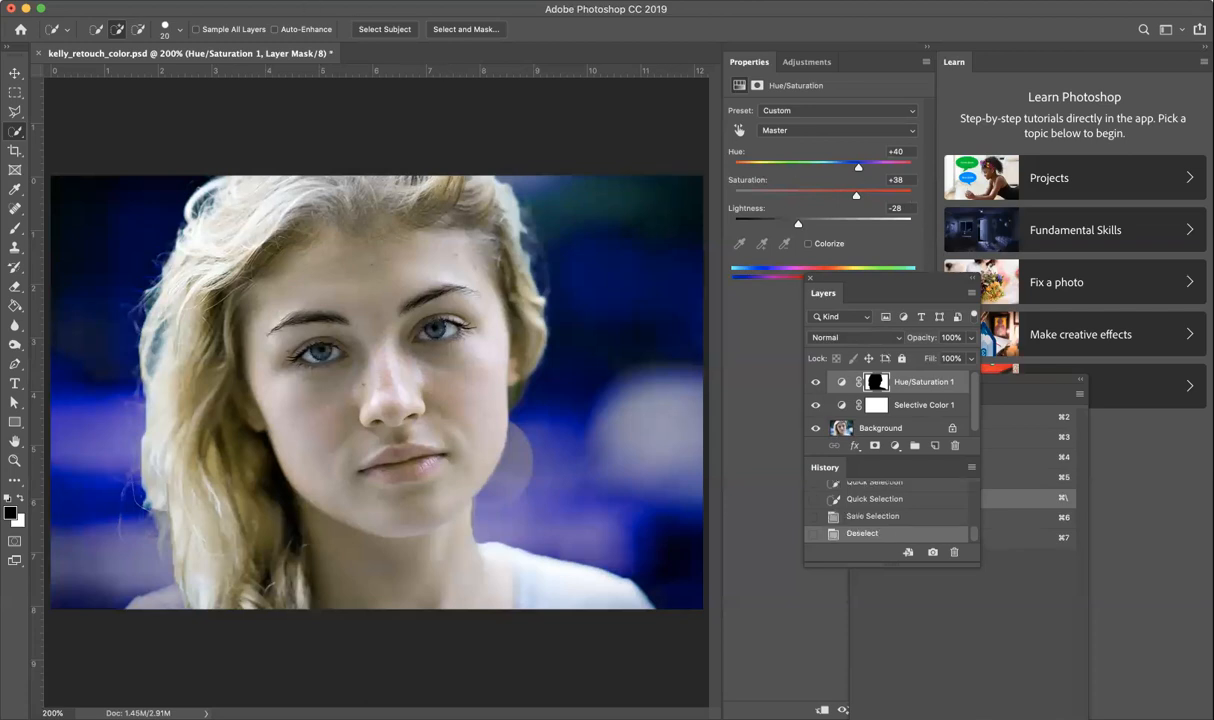
pyautogui.click(296, 2)
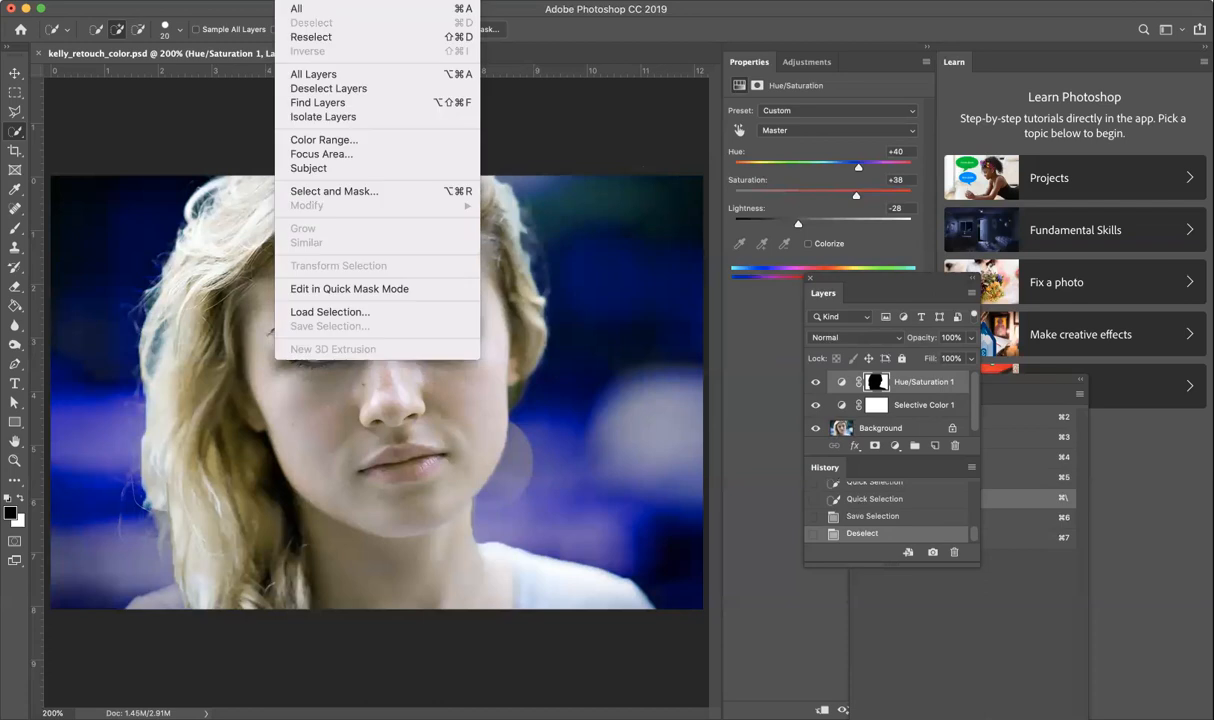
pyautogui.click(391, 312)
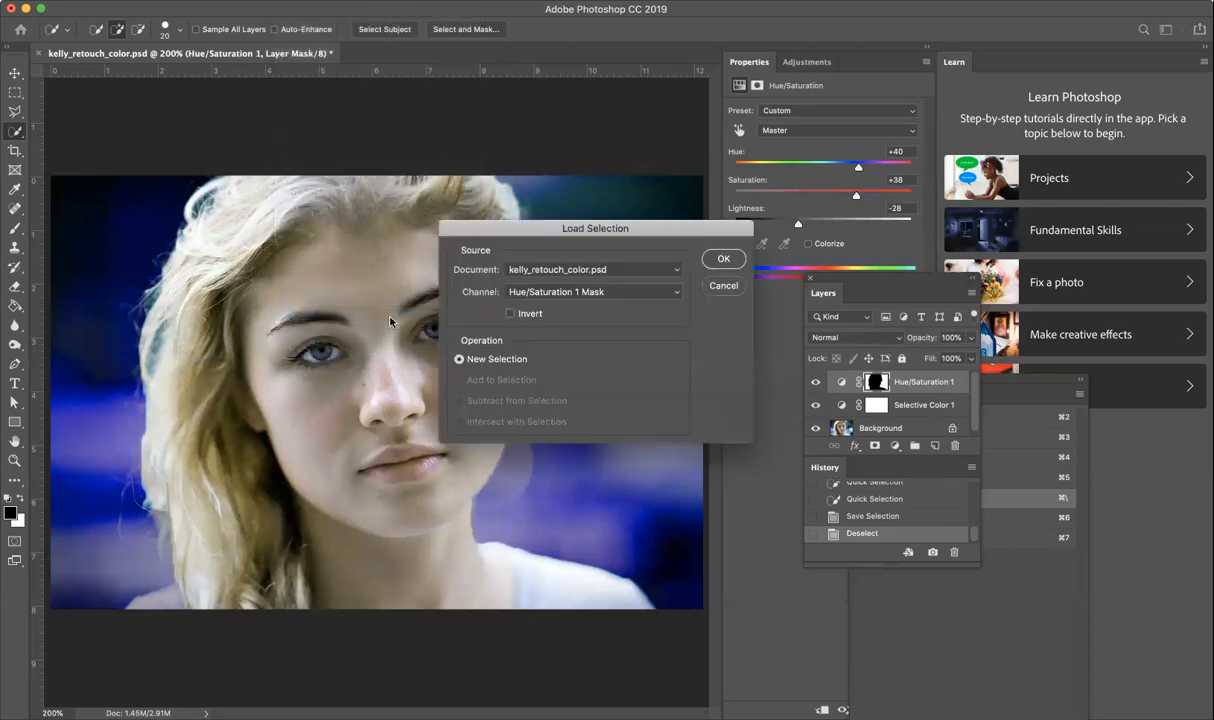
pyautogui.click(645, 291)
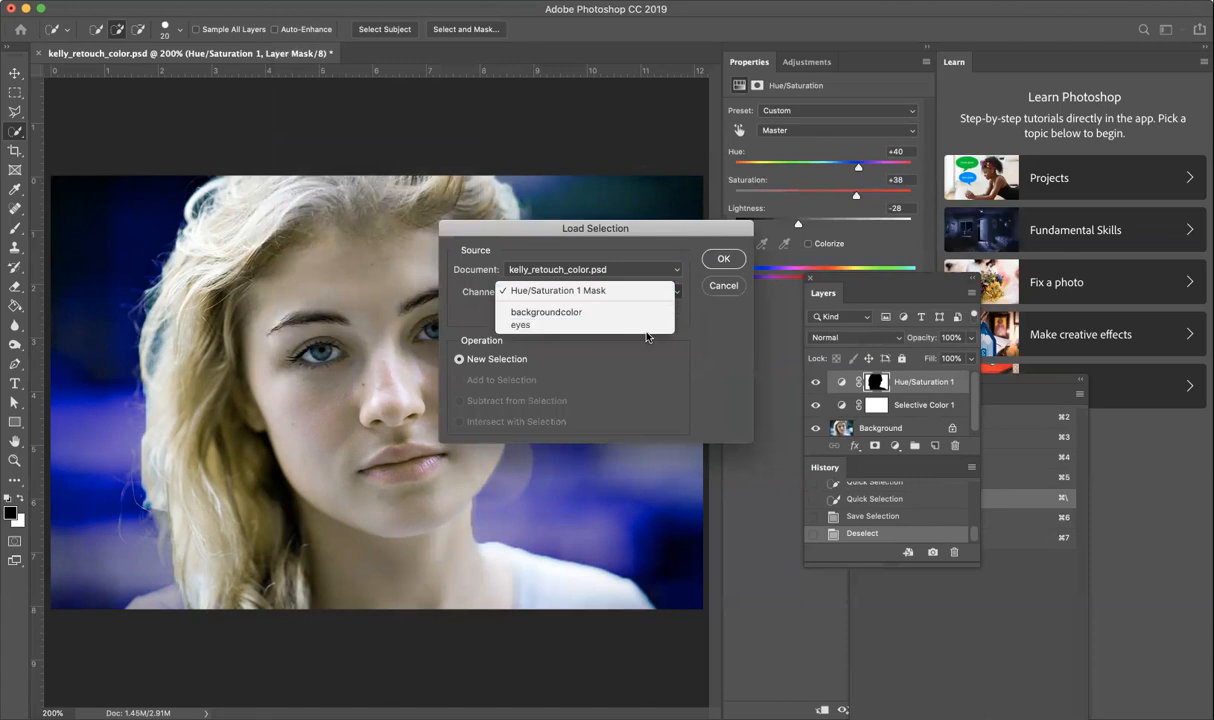
pyautogui.click(617, 324)
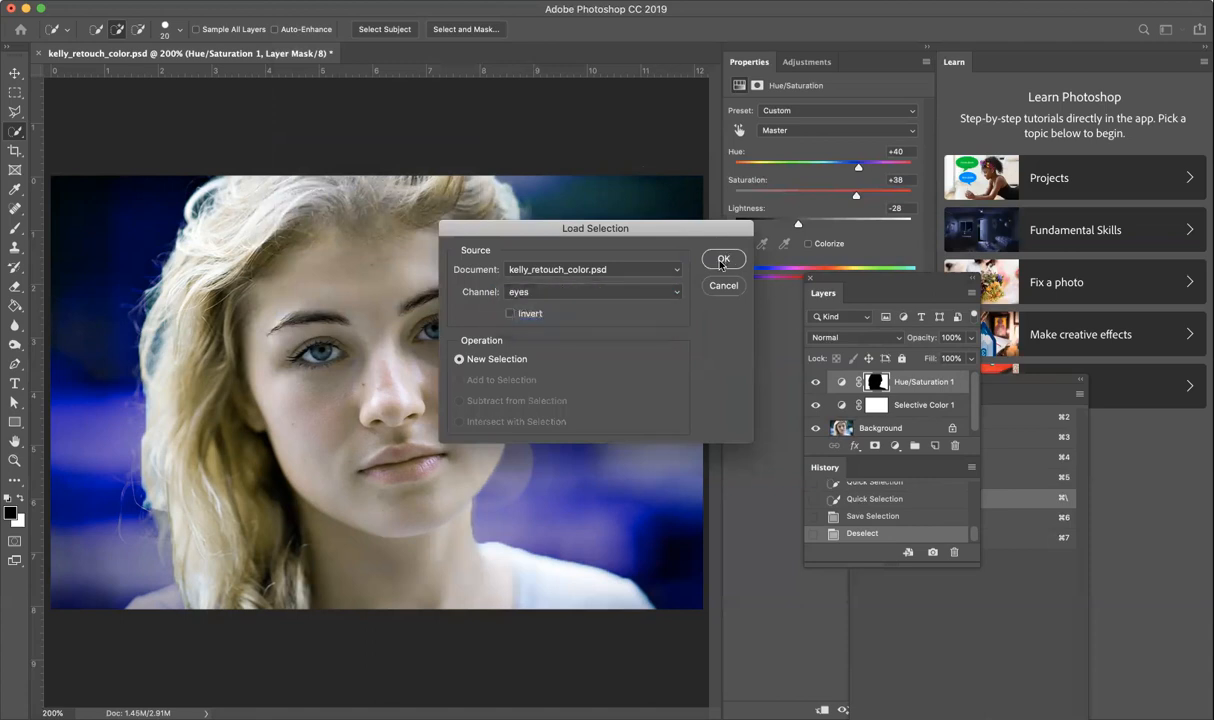
pyautogui.click(721, 262)
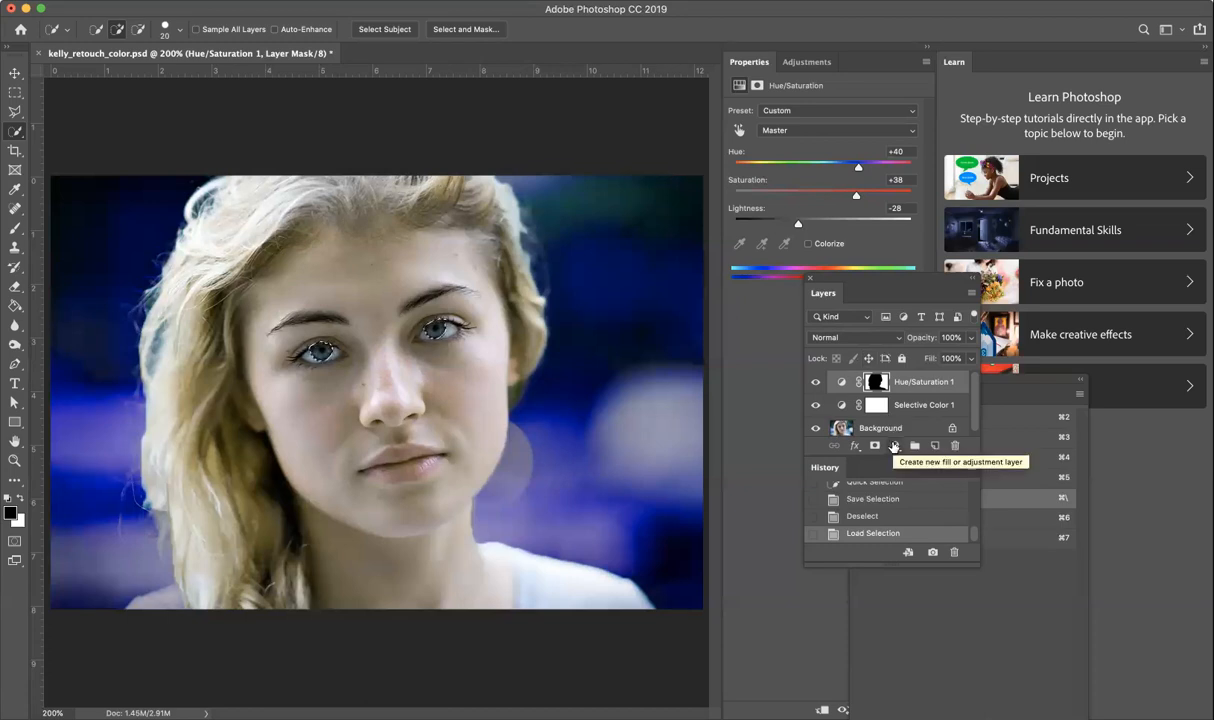
# Step: Add a Hue/Saturation adjustment layer for the selected irises with Hue +83, Saturation -6 and Lightness +2
pyautogui.click(894, 446)
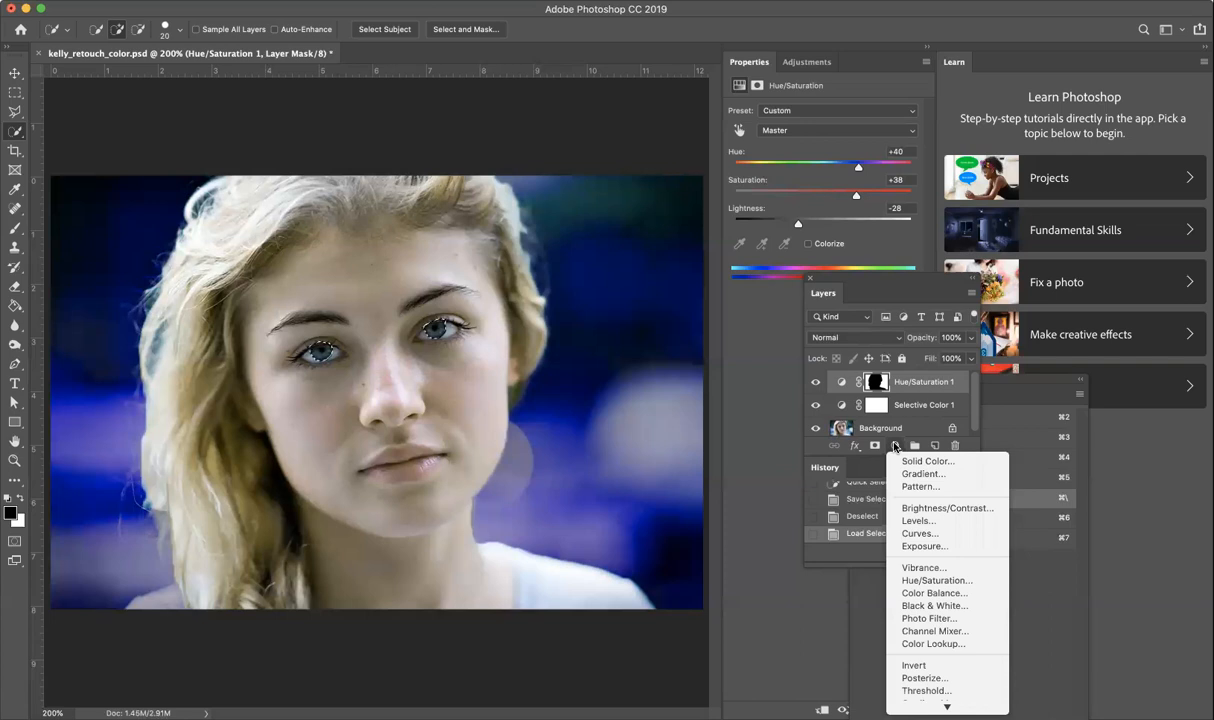
pyautogui.click(922, 580)
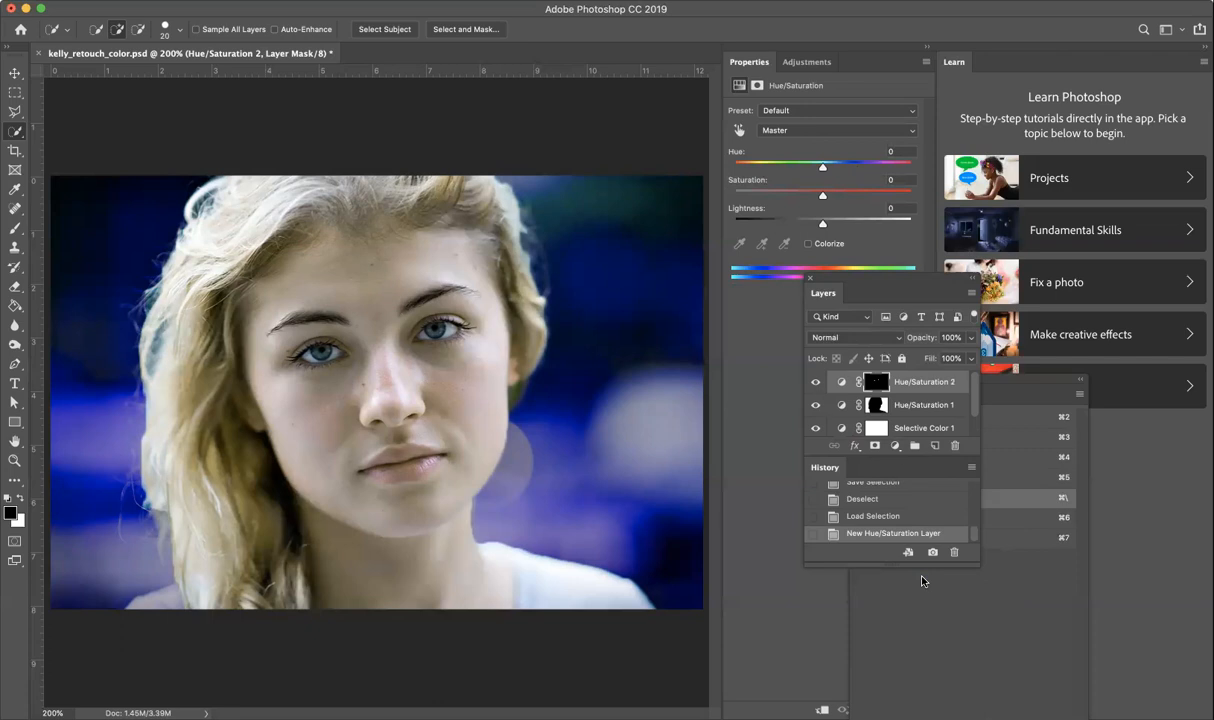
pyautogui.moveTo(824, 198); pyautogui.dragTo(867, 198)
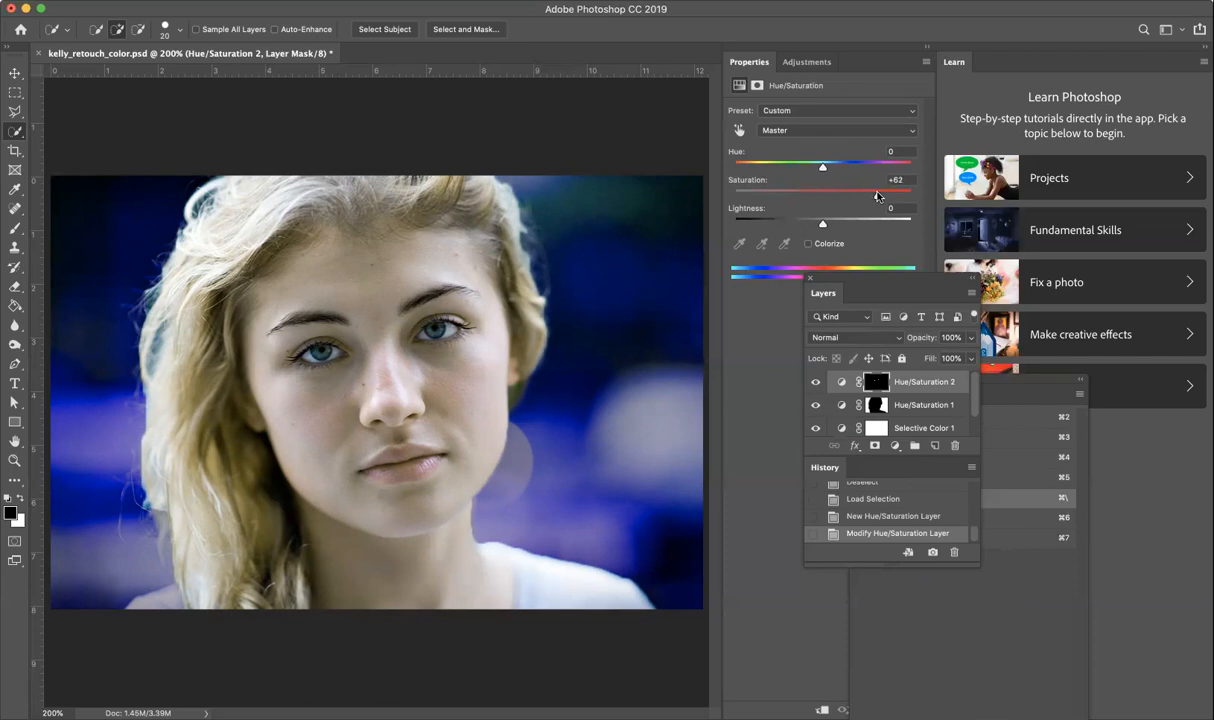
pyautogui.moveTo(823, 166); pyautogui.dragTo(791, 167)
pyautogui.moveTo(877, 198); pyautogui.dragTo(882, 170)
pyautogui.moveTo(822, 223)
pyautogui.mouseDown()
pyautogui.moveTo(840, 226)
pyautogui.moveTo(824, 226)
pyautogui.mouseUp()
pyautogui.moveTo(882, 168); pyautogui.dragTo(876, 169)
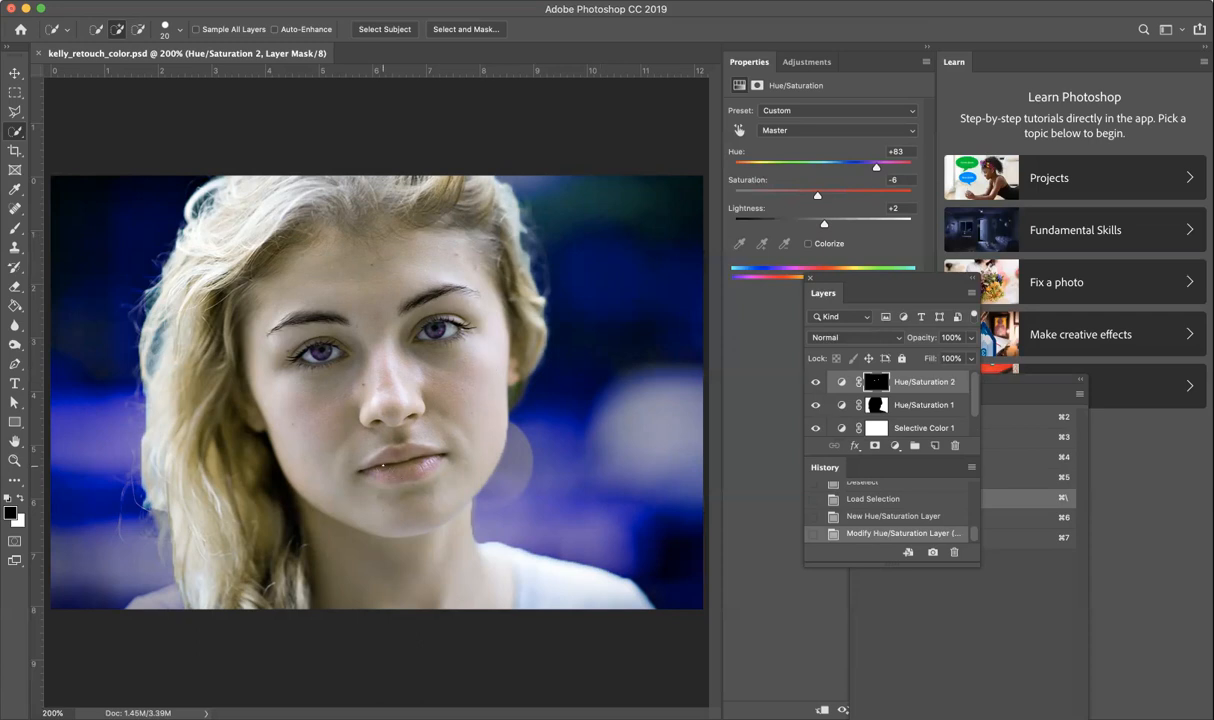
# Step: Quick-select the upper and lower lips out to both corners of the mouth
pyautogui.click(379, 463)
pyautogui.moveTo(379, 463); pyautogui.dragTo(389, 457)
pyautogui.click(401, 456)
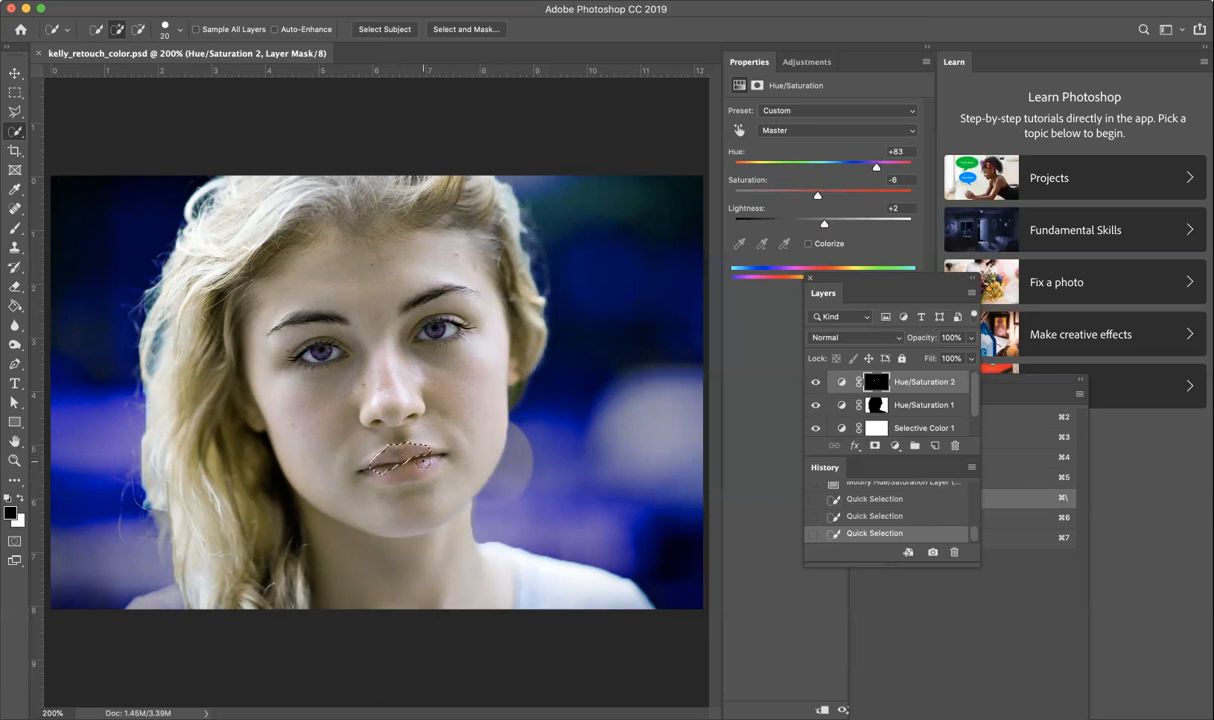
pyautogui.click(427, 458)
pyautogui.click(398, 469)
pyautogui.click(370, 468)
pyautogui.click(434, 459)
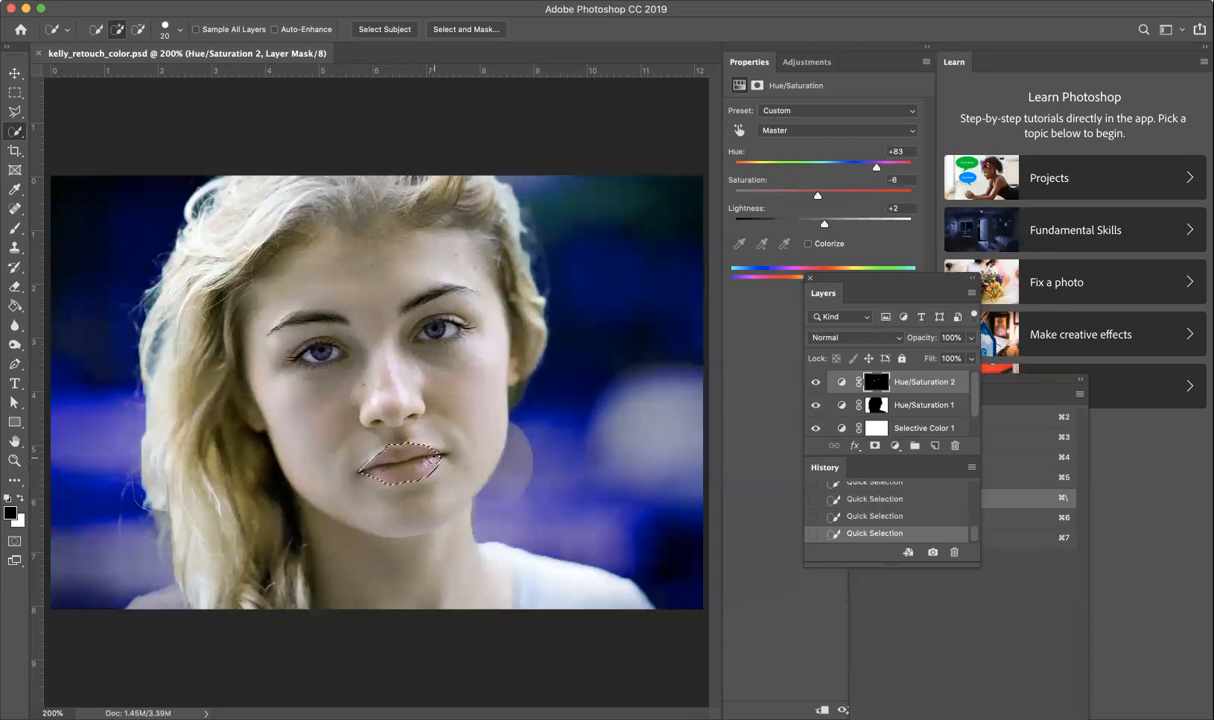
pyautogui.click(435, 456)
# Step: Save the lip selection as a new channel named lips
pyautogui.click(298, 2)
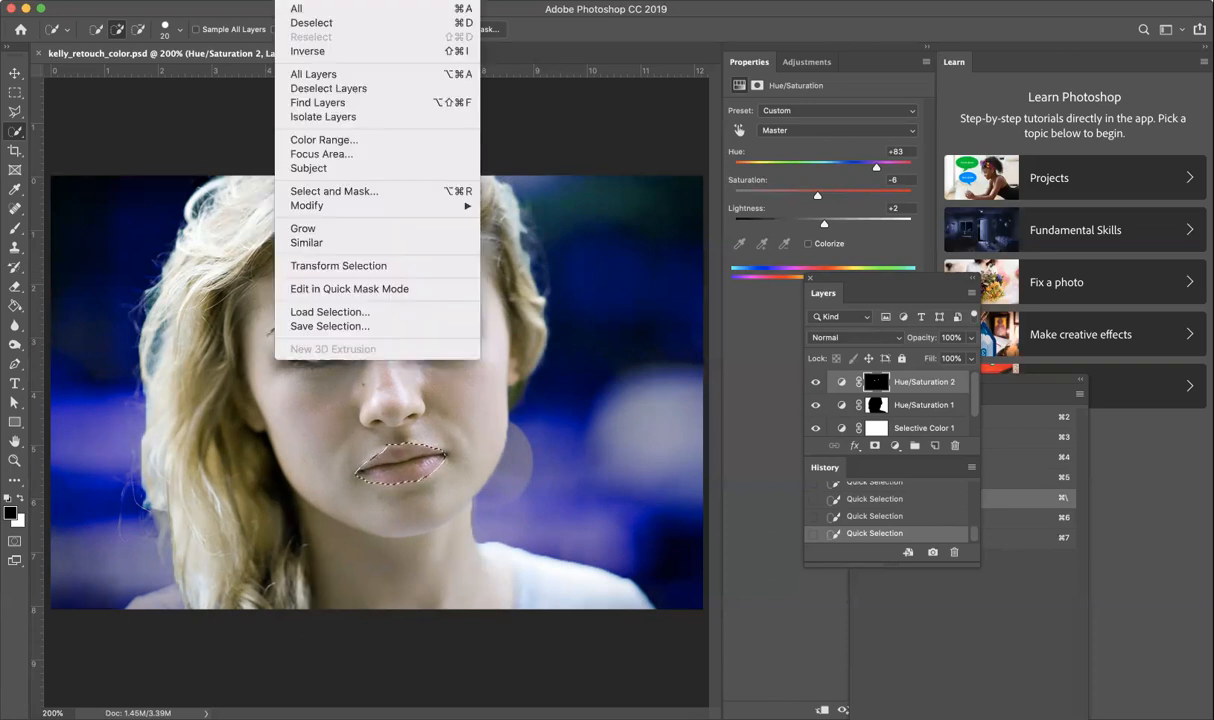
pyautogui.click(350, 327)
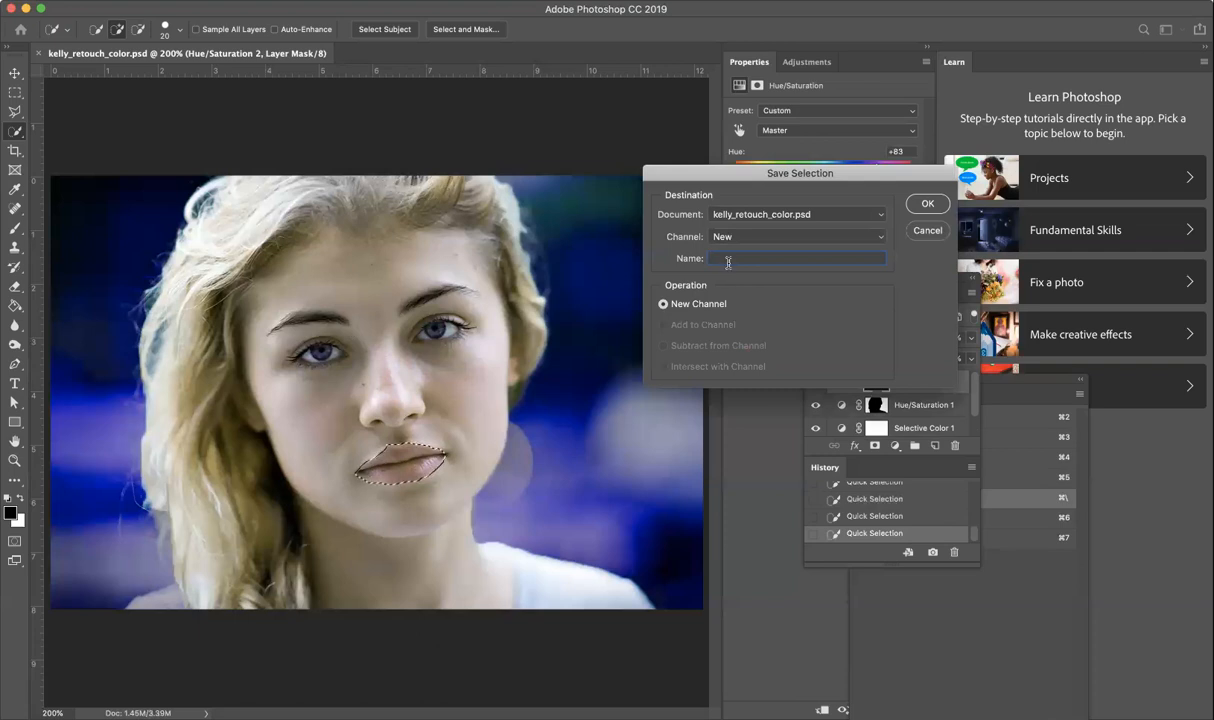
pyautogui.write('lips')
pyautogui.click(927, 204)
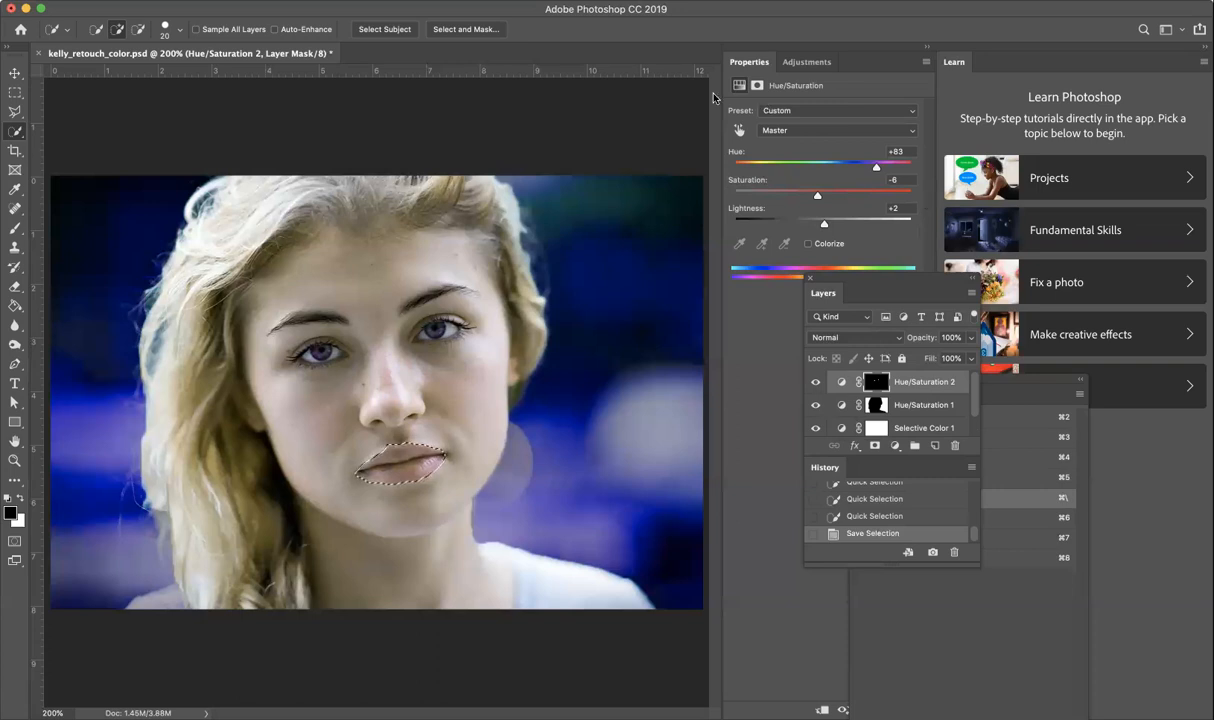
# Step: Feather the active lip selection with a radius of 2 pixels
pyautogui.click(294, 1)
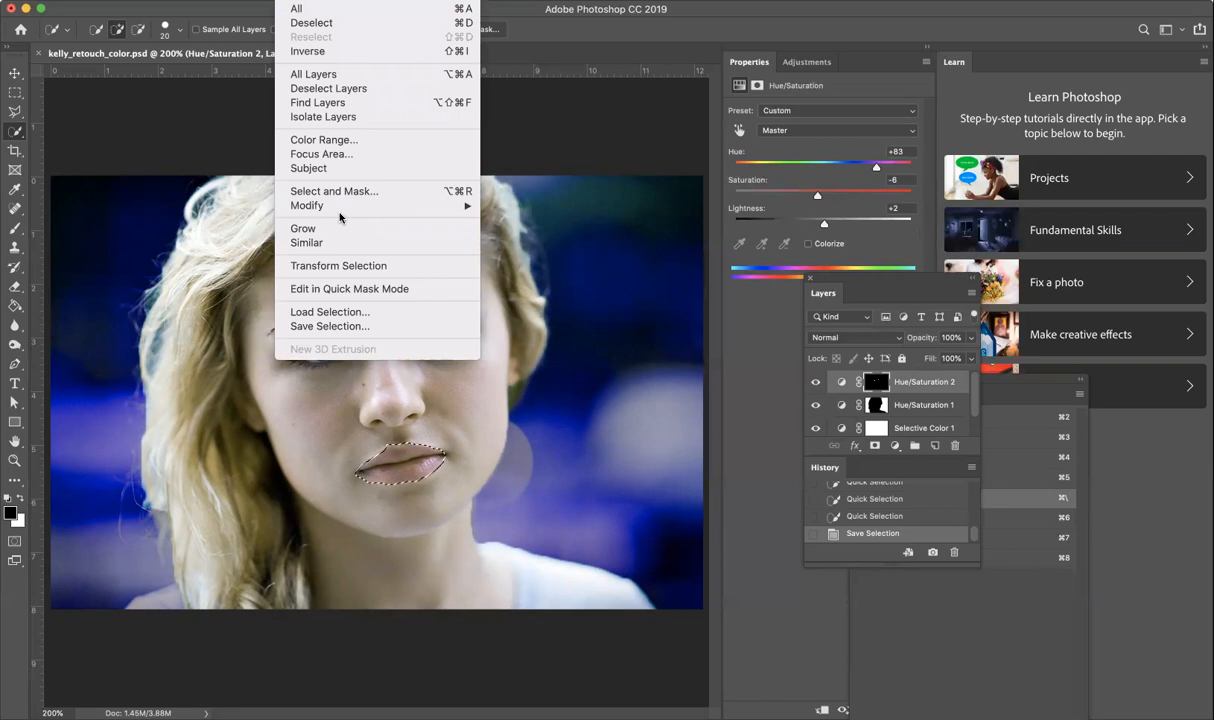
pyautogui.moveTo(347, 210)
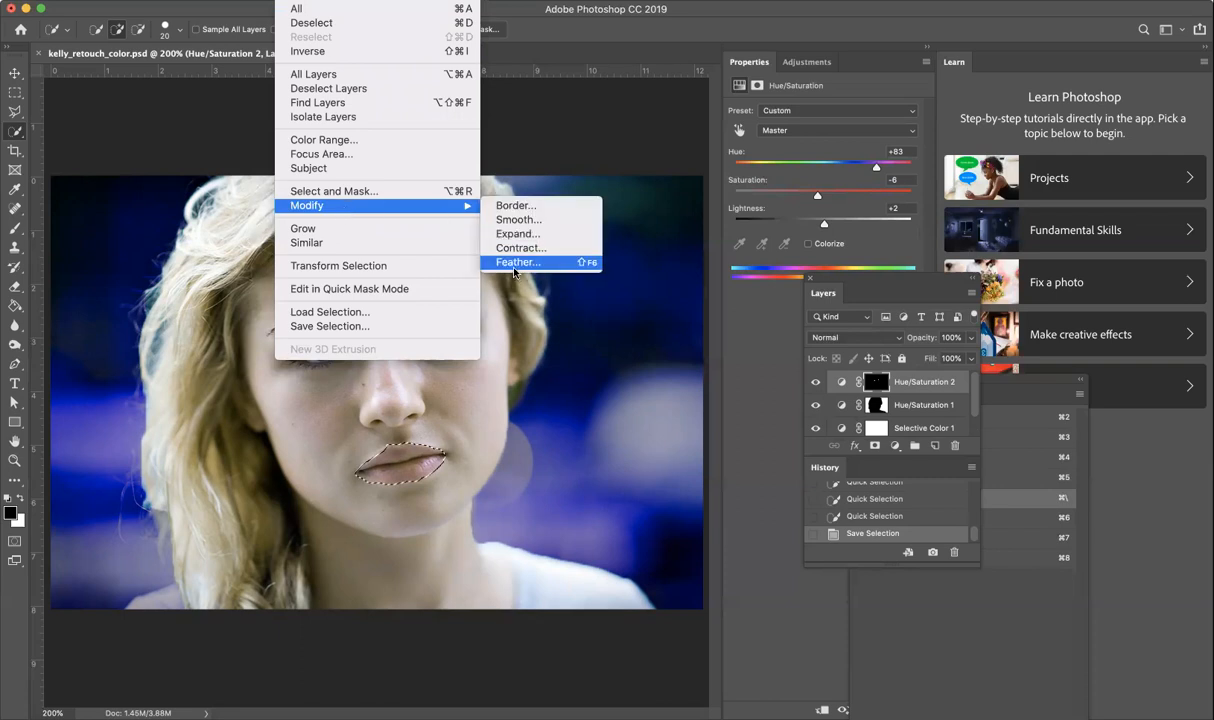
pyautogui.click(512, 264)
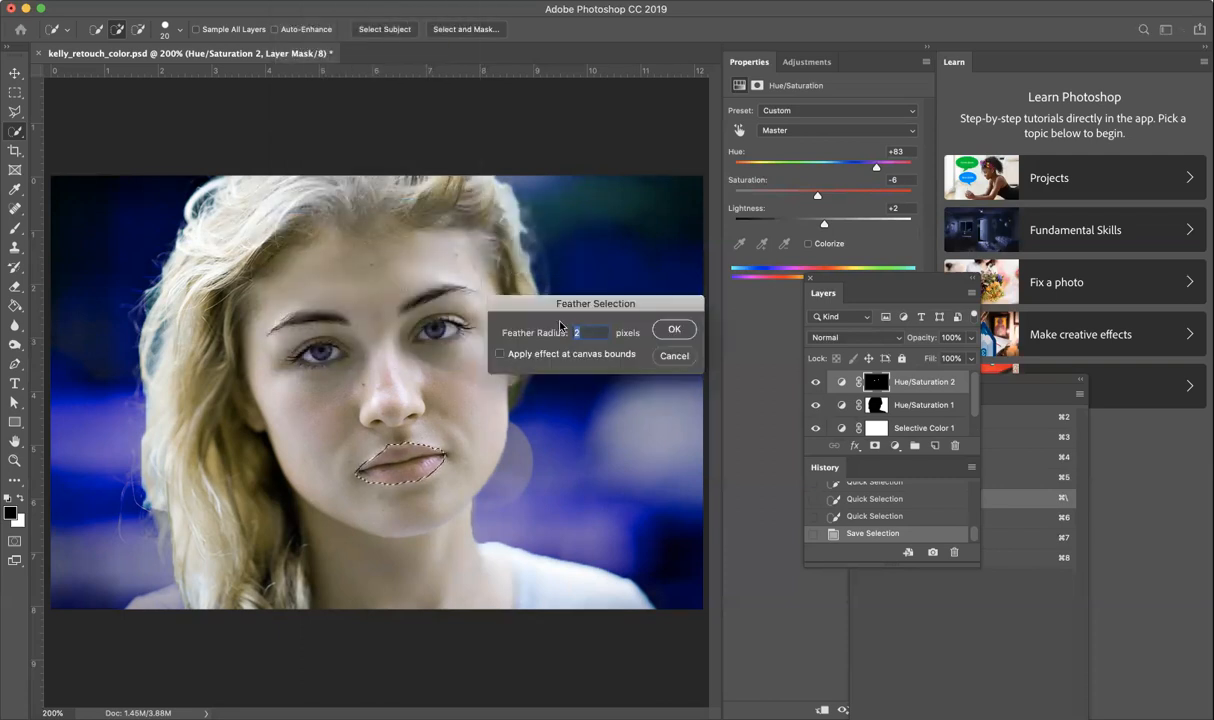
pyautogui.click(671, 330)
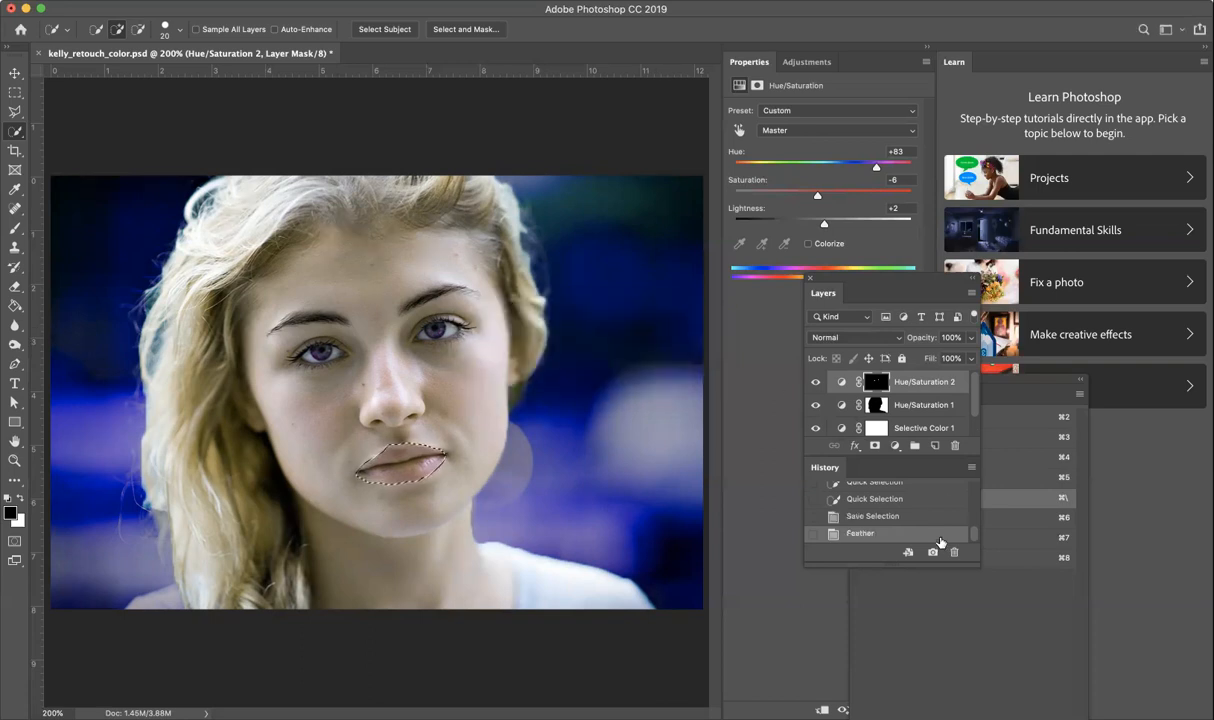
# Step: Add a Solid Color fill layer over the selected lips in crimson #9a0f40
pyautogui.click(894, 445)
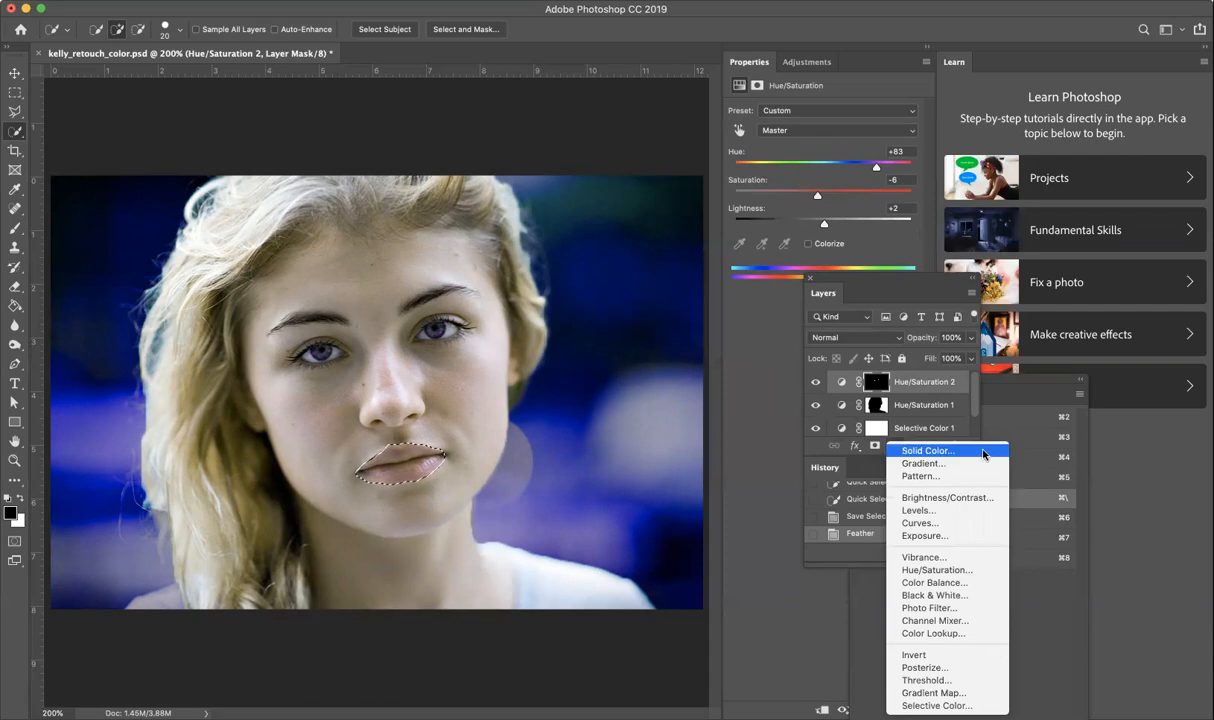
pyautogui.click(925, 451)
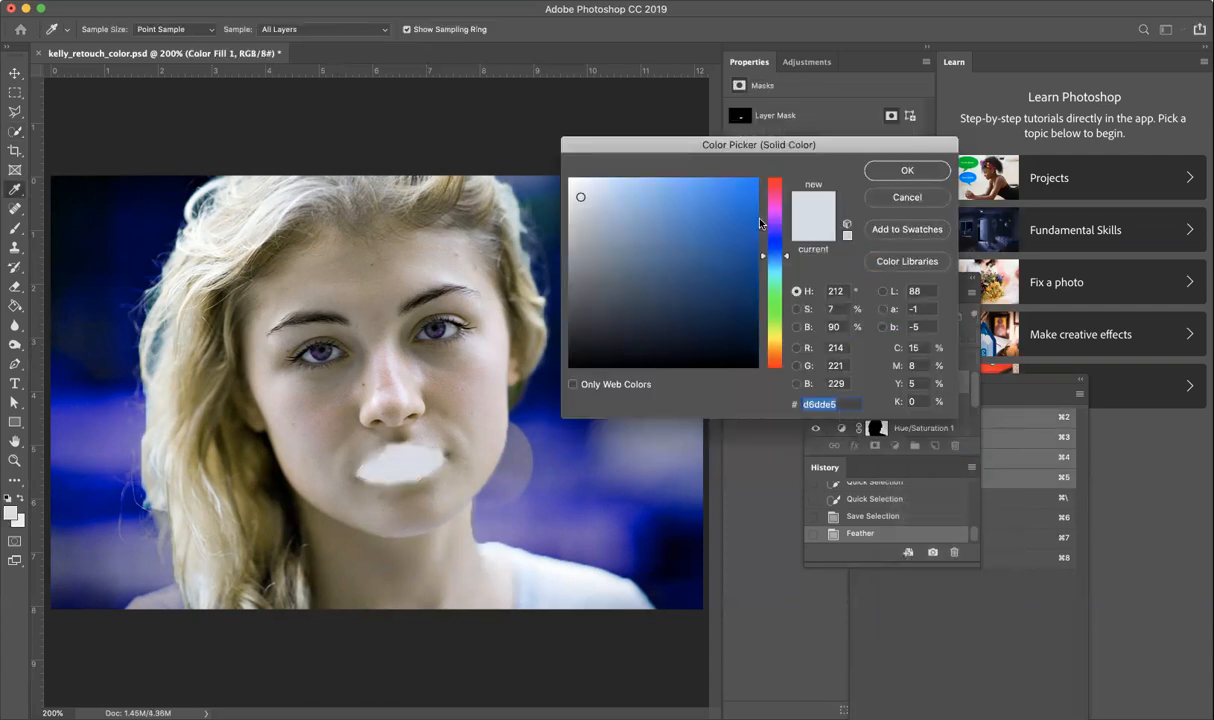
pyautogui.click(777, 272)
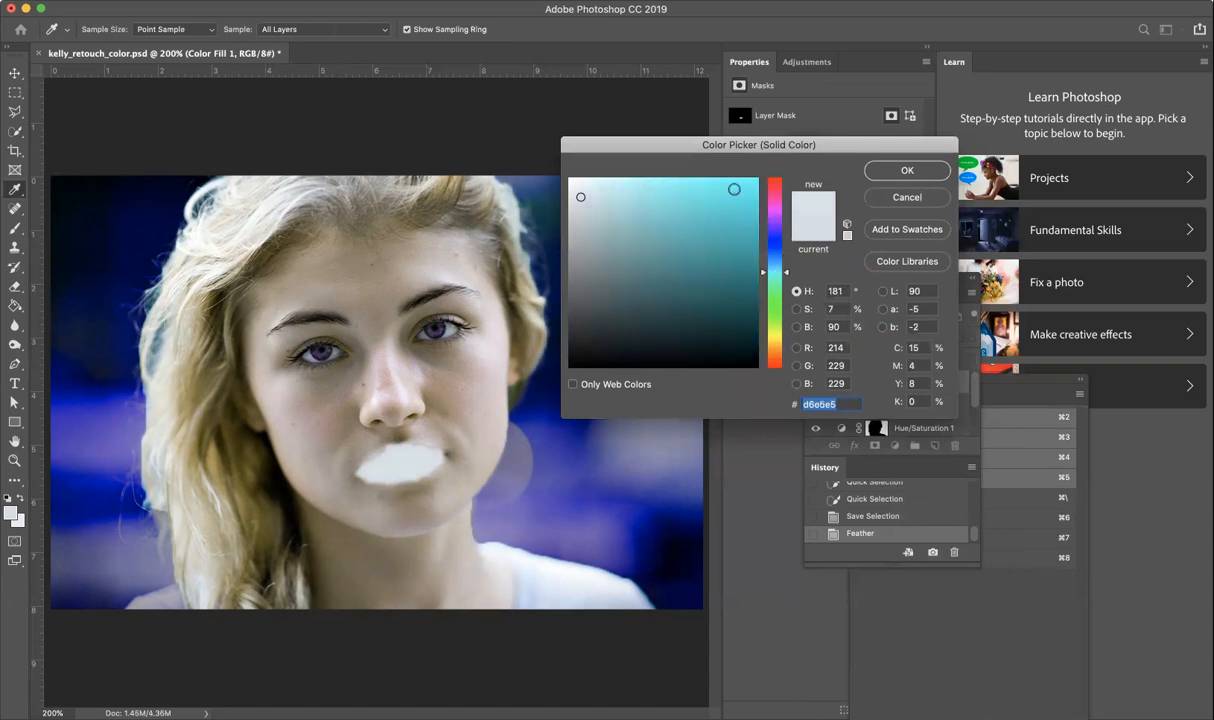
pyautogui.click(740, 252)
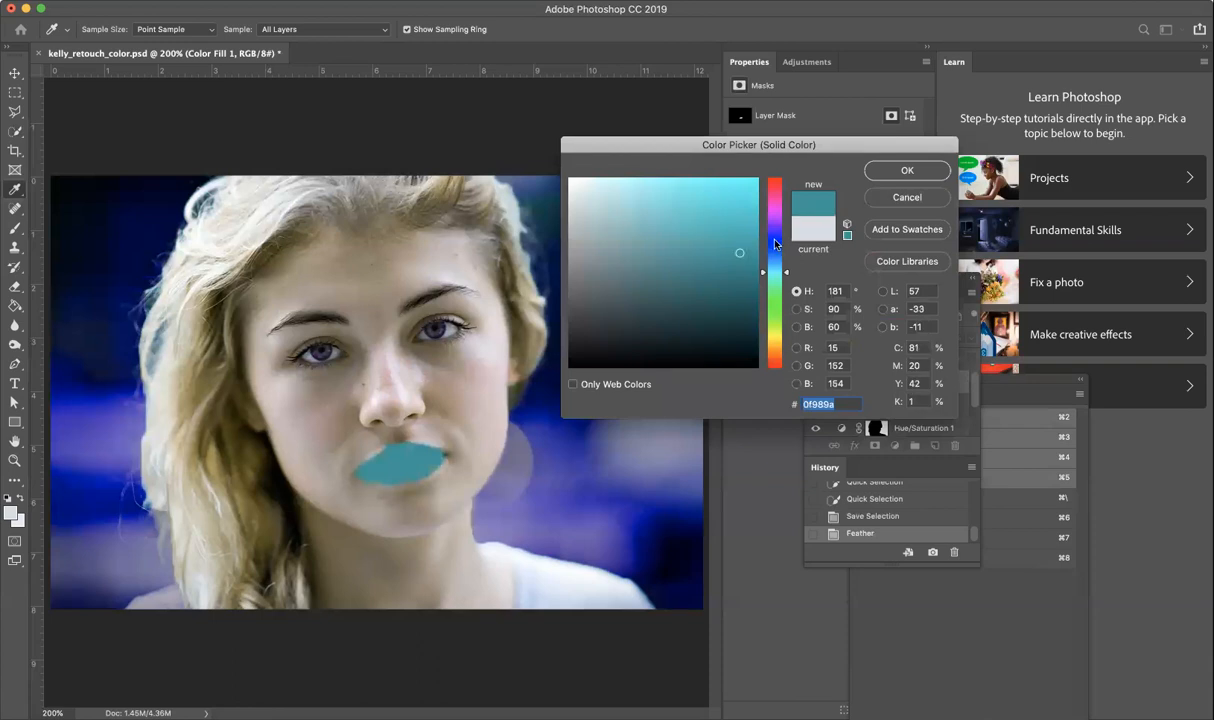
pyautogui.click(772, 243)
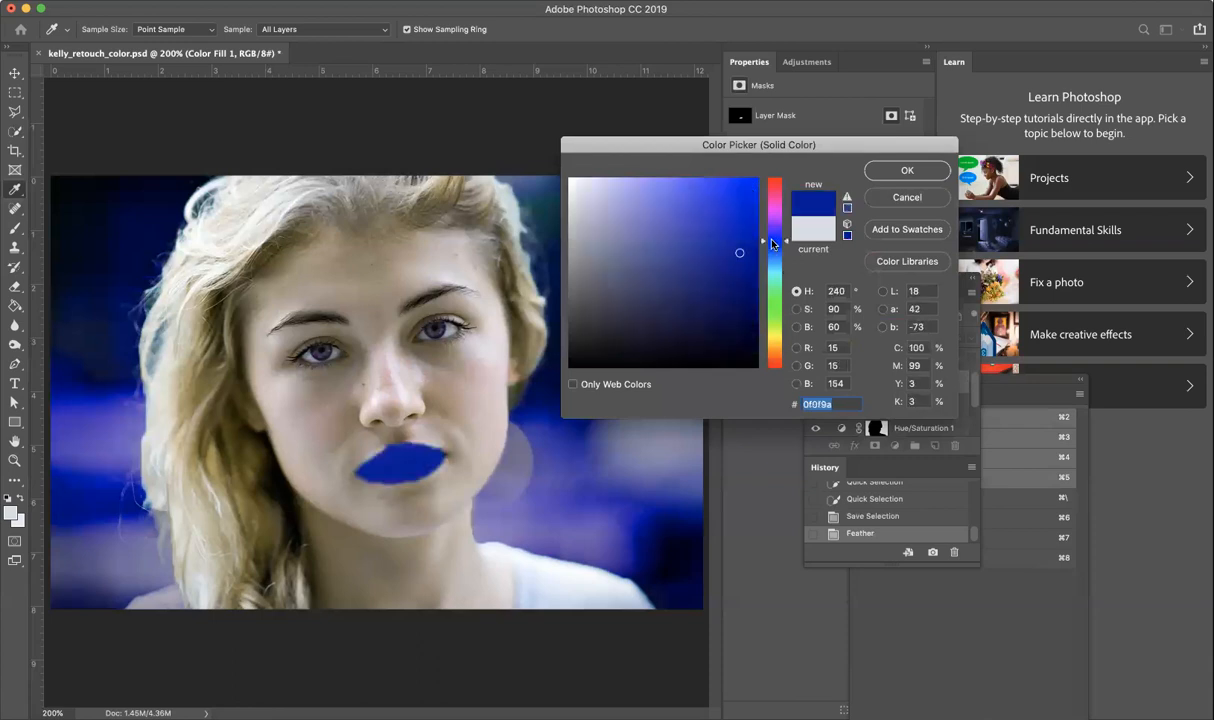
pyautogui.click(775, 190)
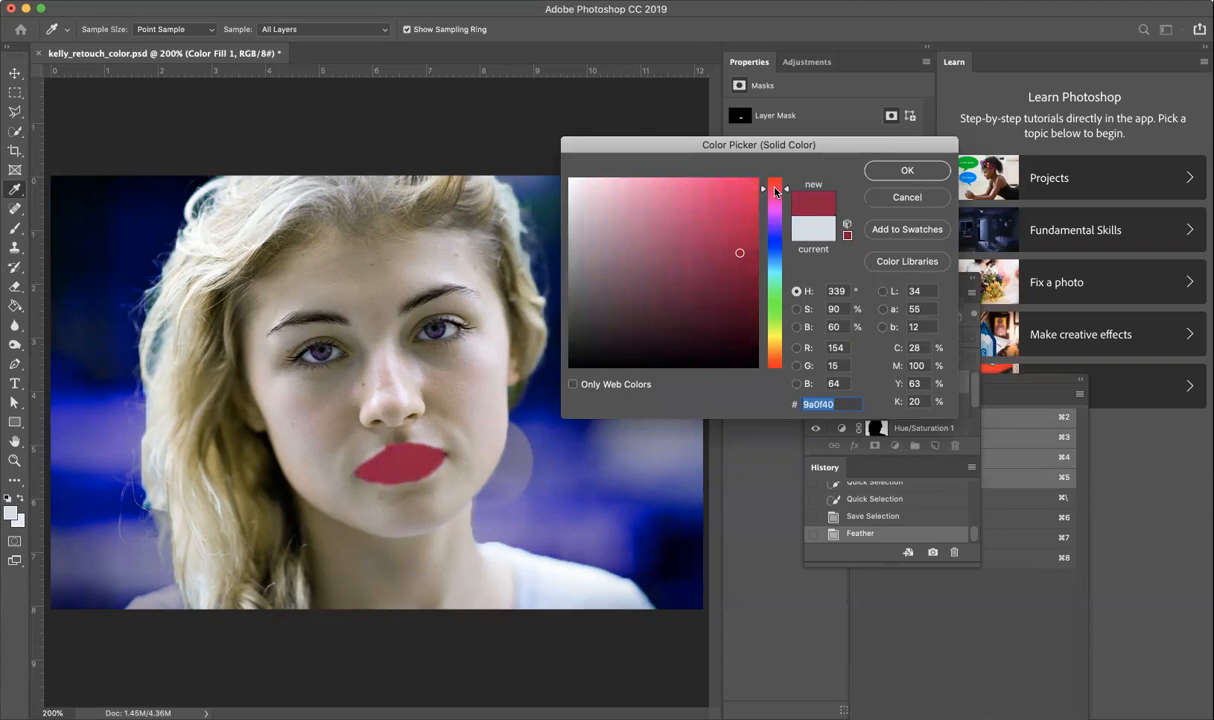
pyautogui.click(903, 170)
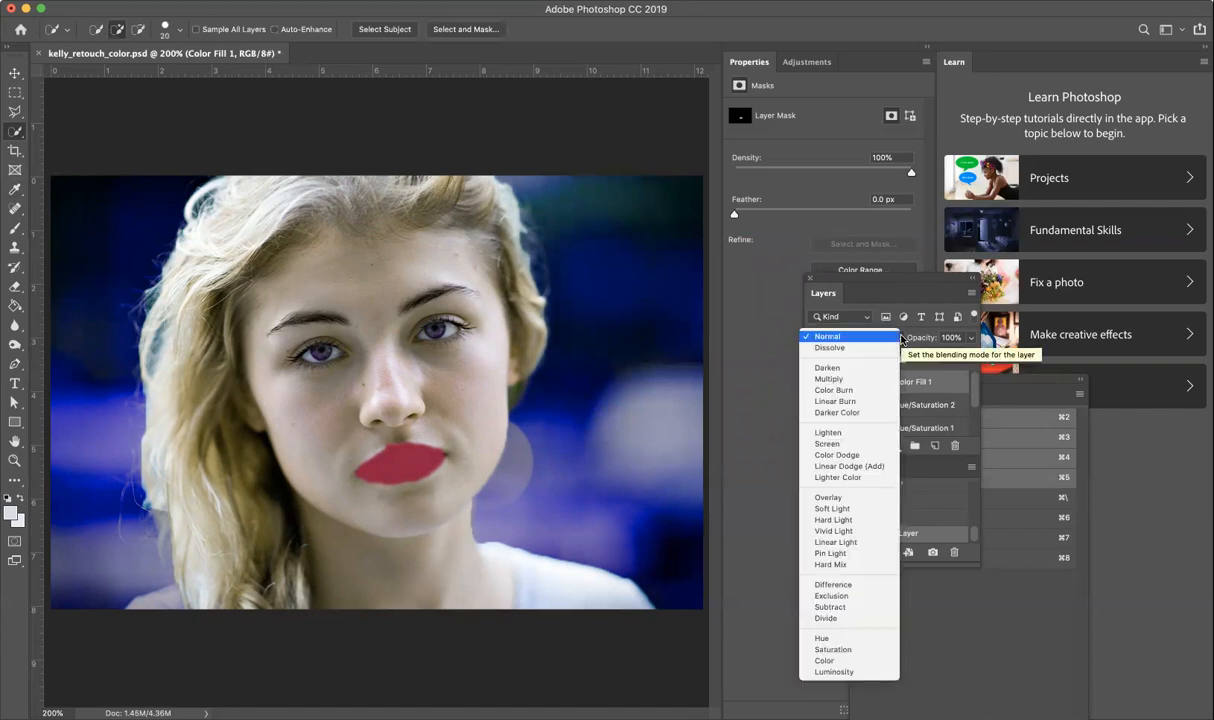
# Step: Set the lip colour fill layer's blending mode to Soft Light and its opacity to 52%
pyautogui.click(840, 510)
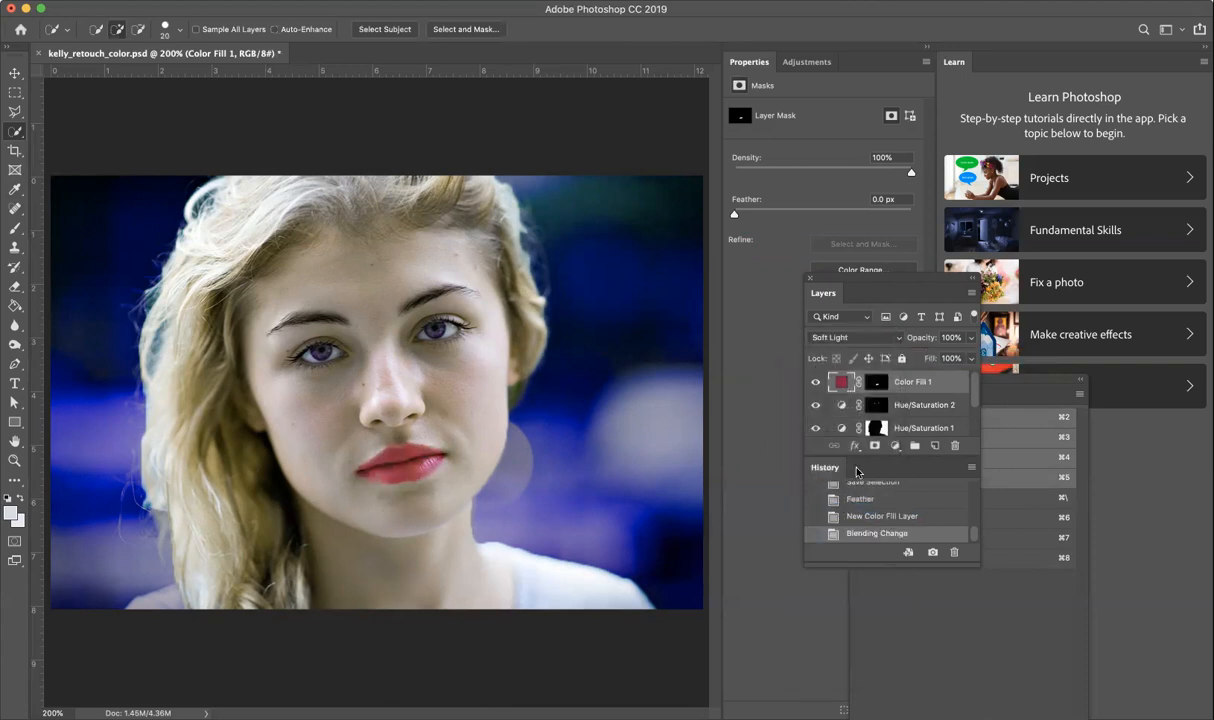
pyautogui.click(968, 340)
pyautogui.moveTo(968, 357); pyautogui.dragTo(936, 359)
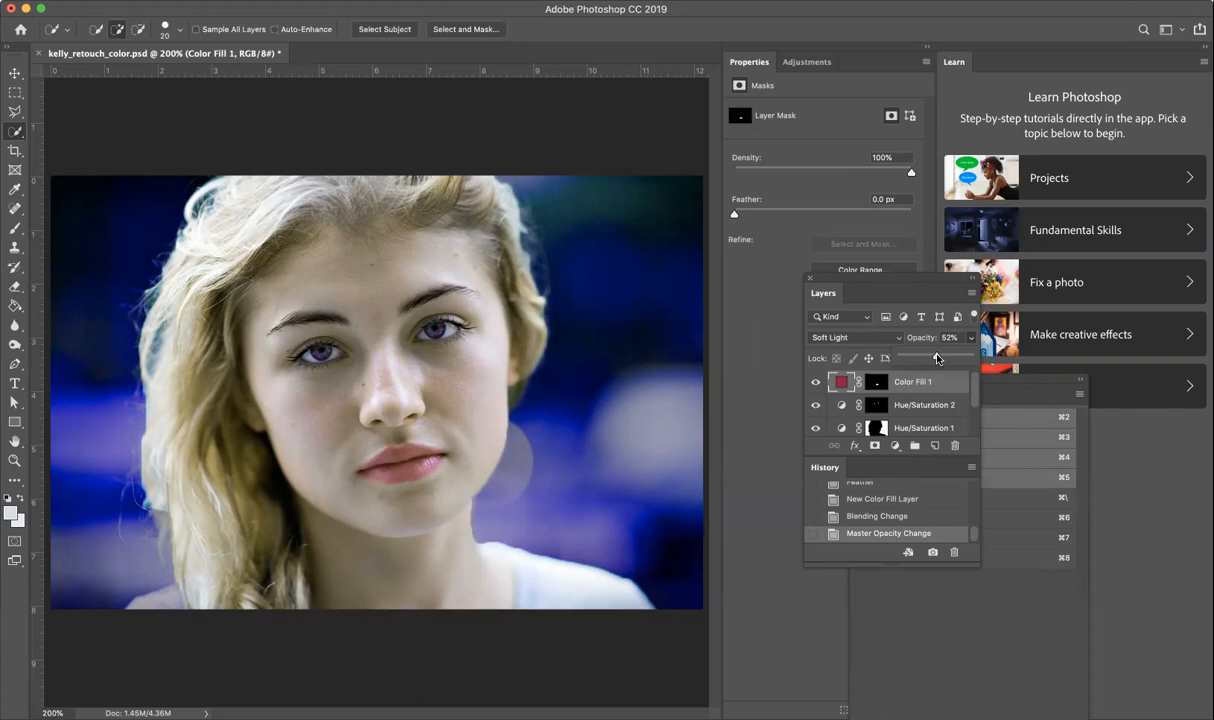
# Step: Dock the Channels panel with History below Layers and review the layer stack and saved selection channels
pyautogui.click(975, 386)
pyautogui.moveTo(975, 391); pyautogui.dragTo(977, 438)
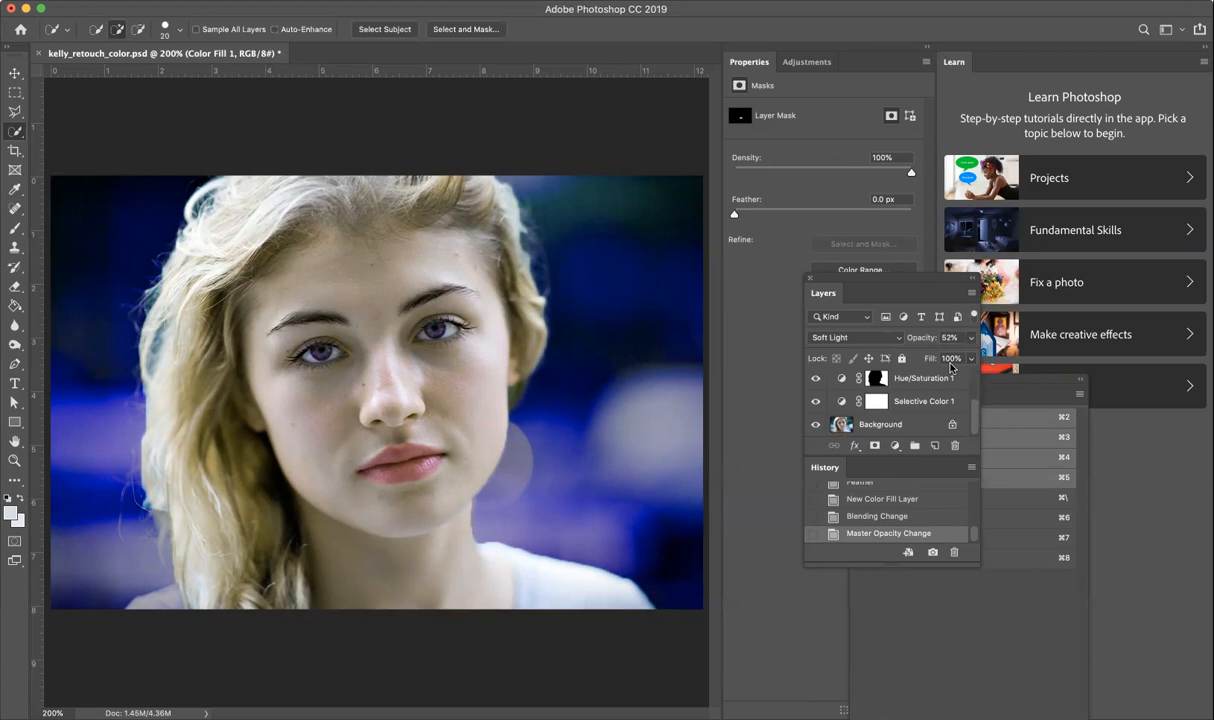
pyautogui.moveTo(912, 281); pyautogui.dragTo(824, 214)
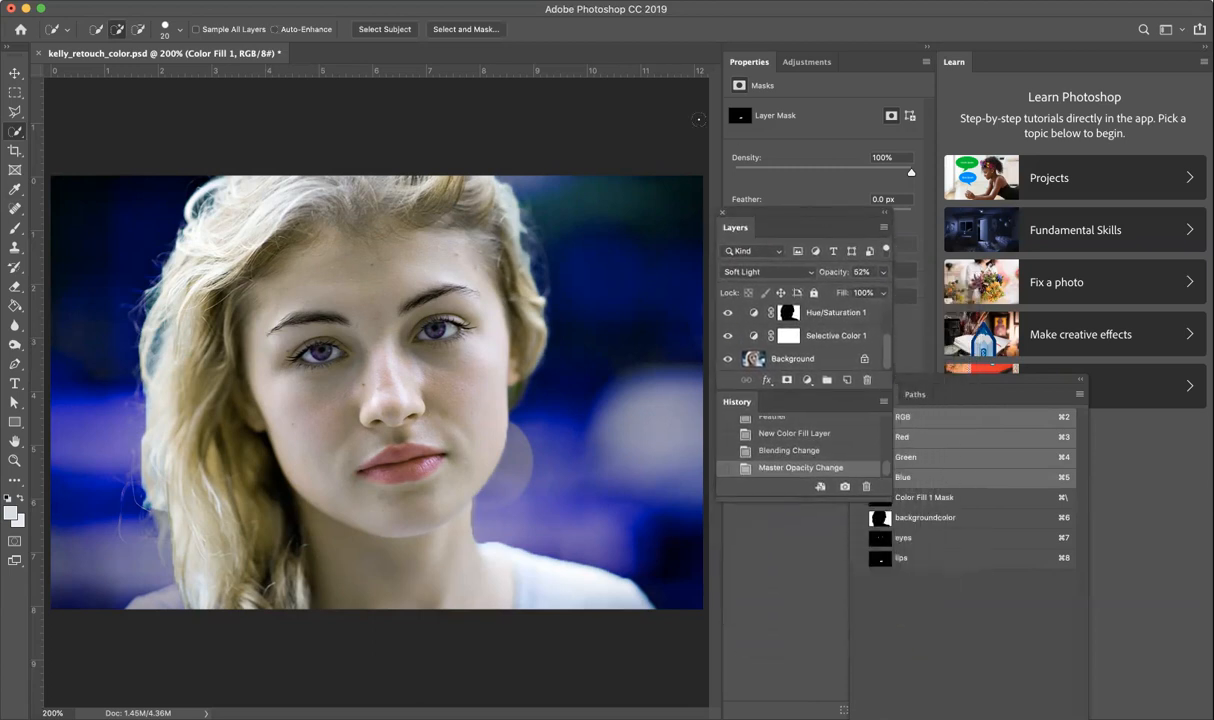
pyautogui.click(500, 5)
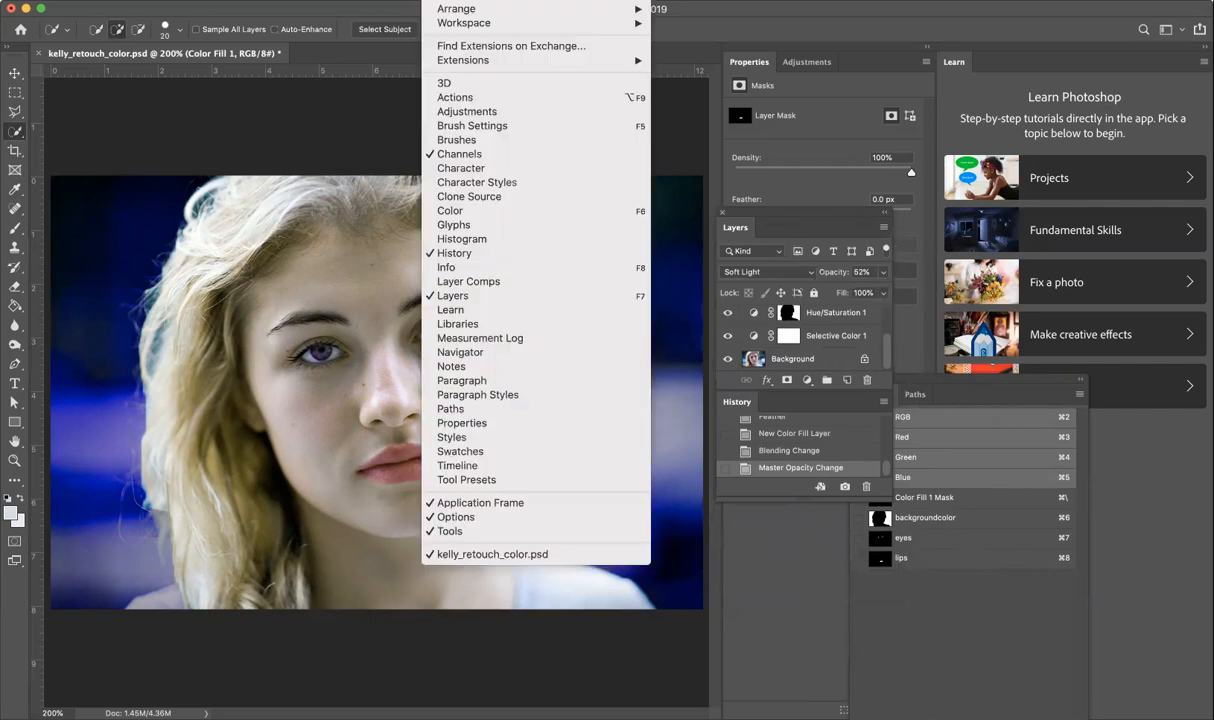
pyautogui.click(495, 5)
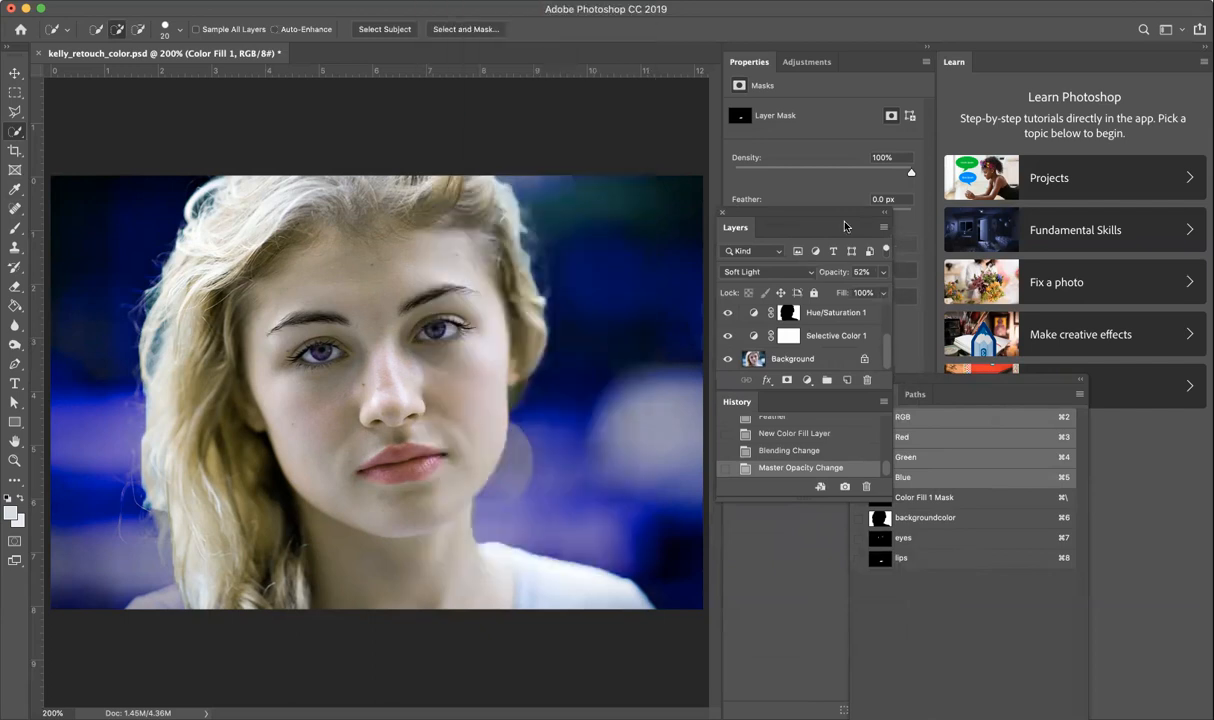
pyautogui.moveTo(941, 378); pyautogui.dragTo(808, 399)
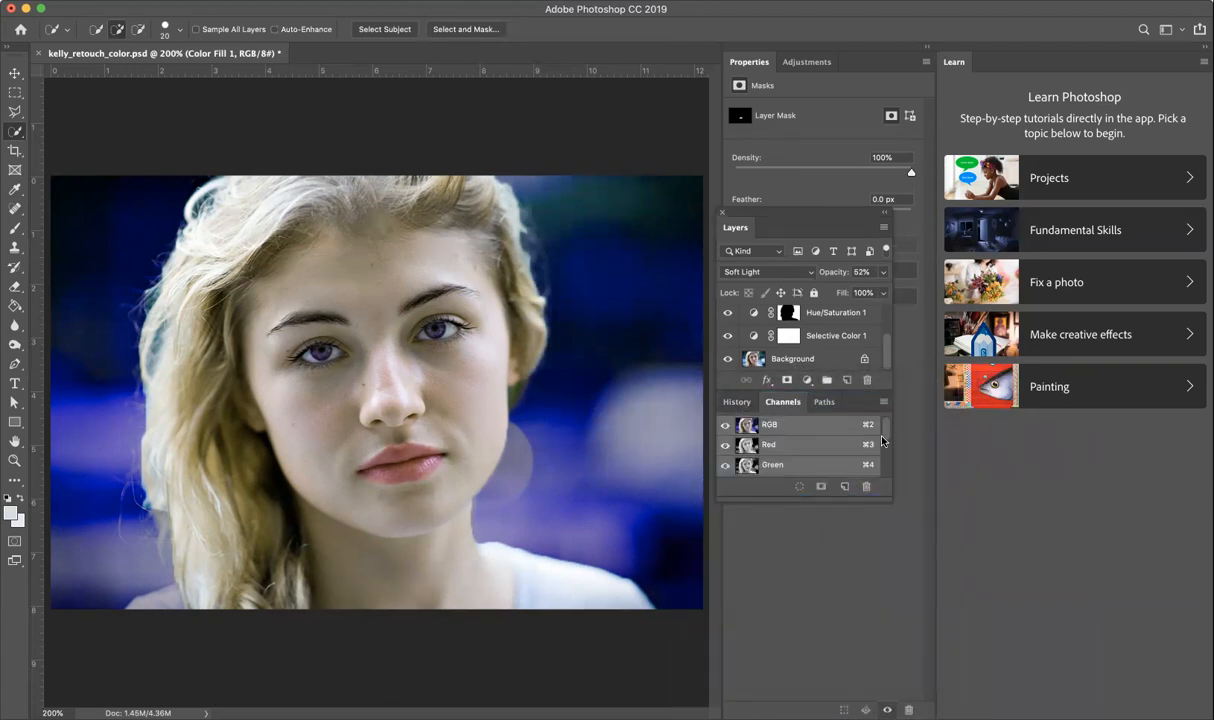
pyautogui.scroll(-3, 884, 485)
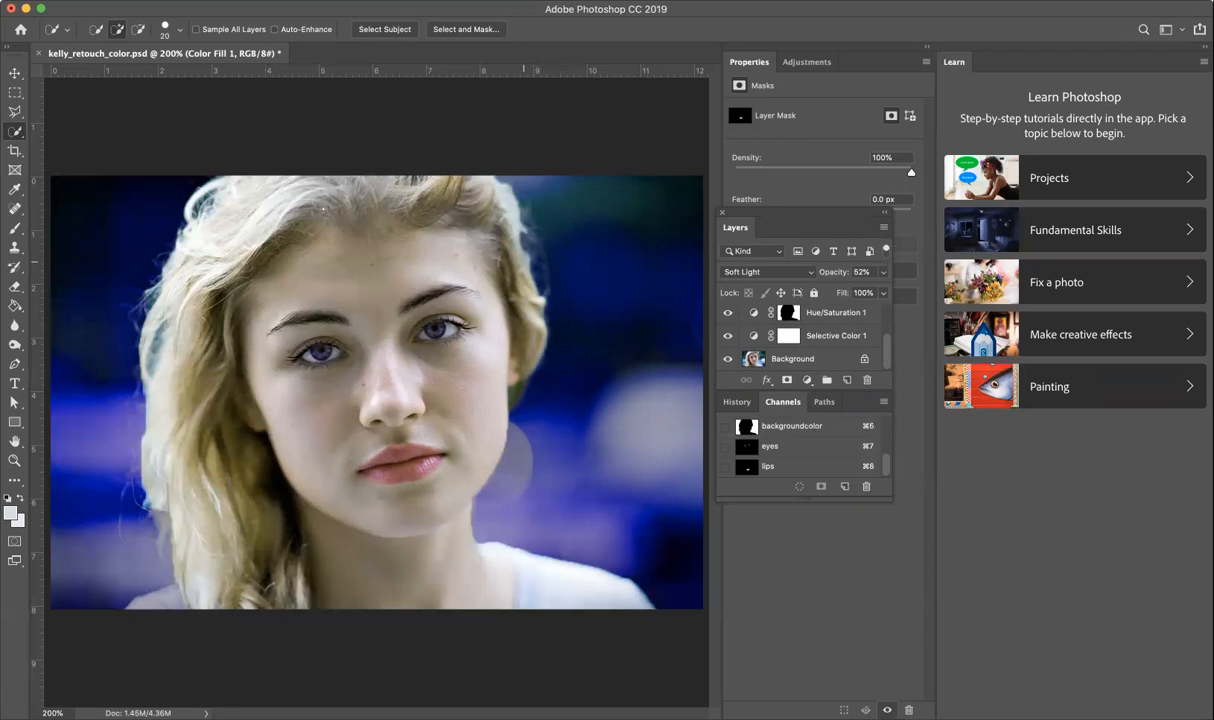
# Step: Save the changes to kelly_retouch_color.psd
pyautogui.click(112, 2)
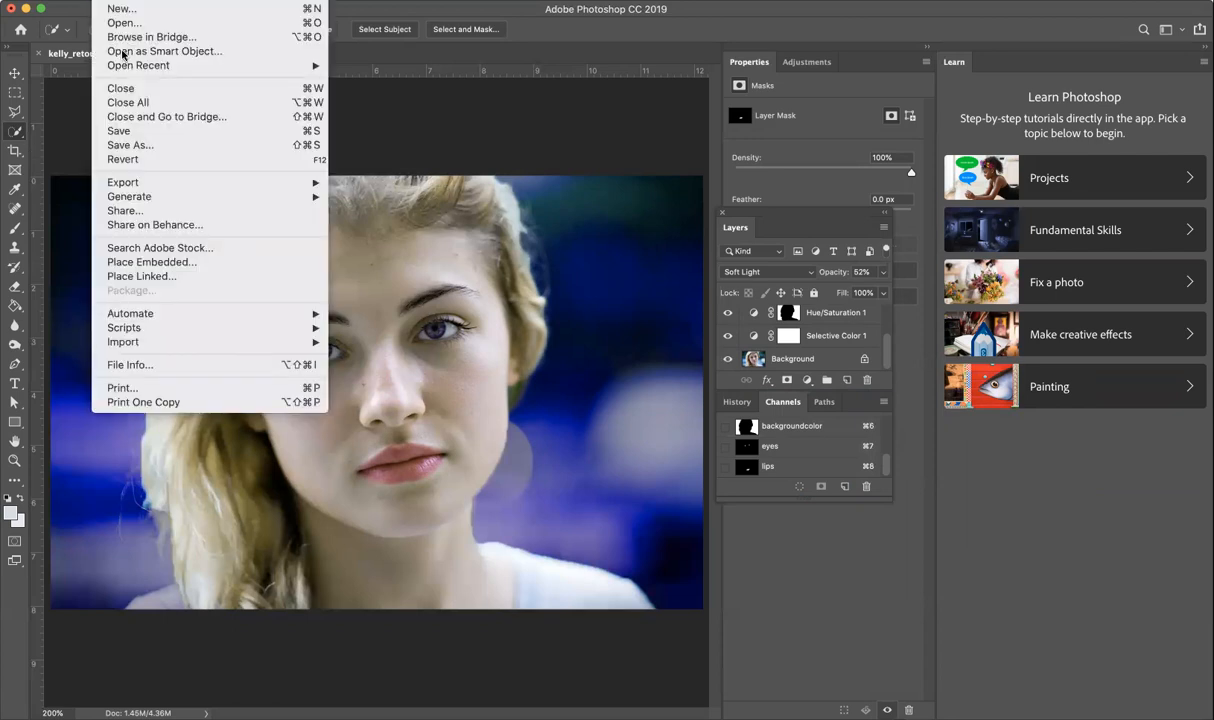
pyautogui.click(152, 137)
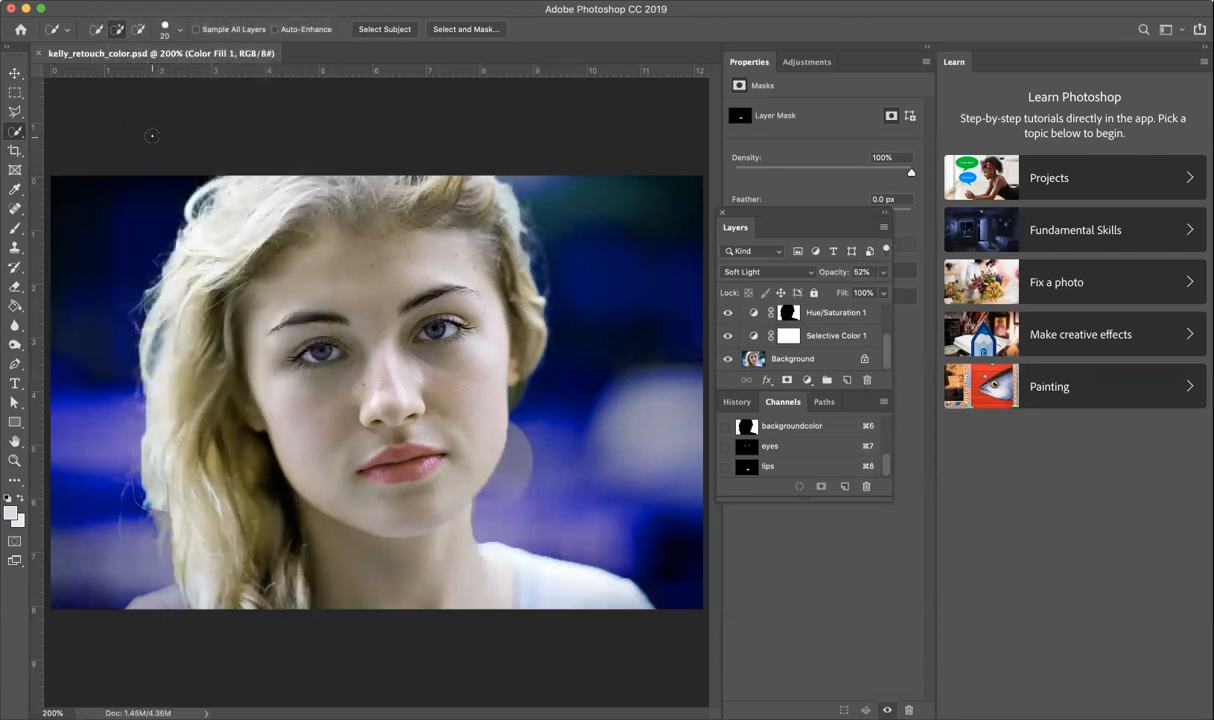